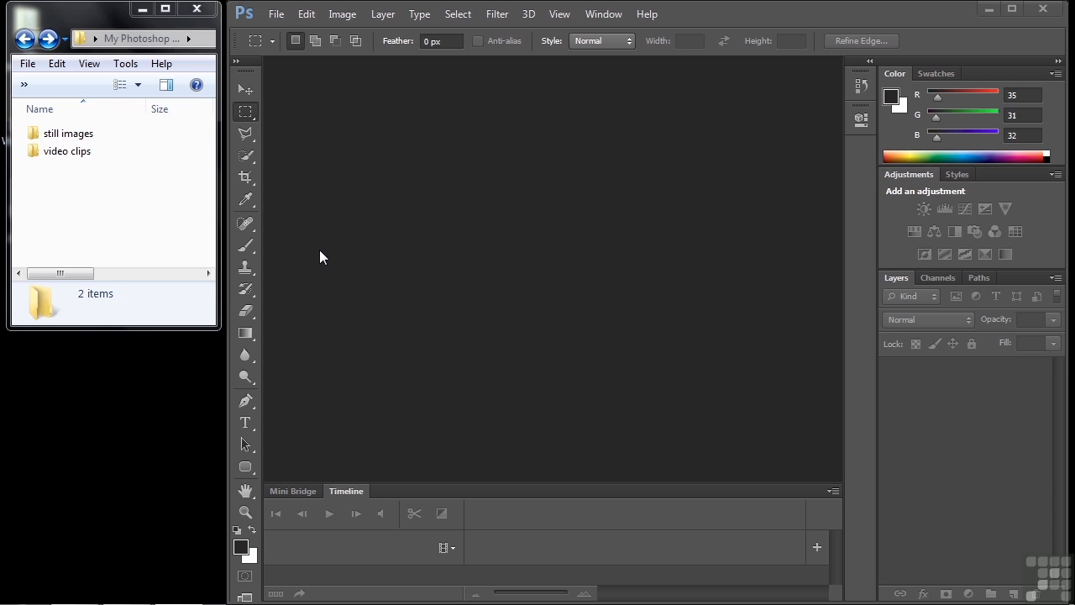
Create a new document named images using the Film & Video preset at HDTV 1080p/29.97
left_click(275, 15)
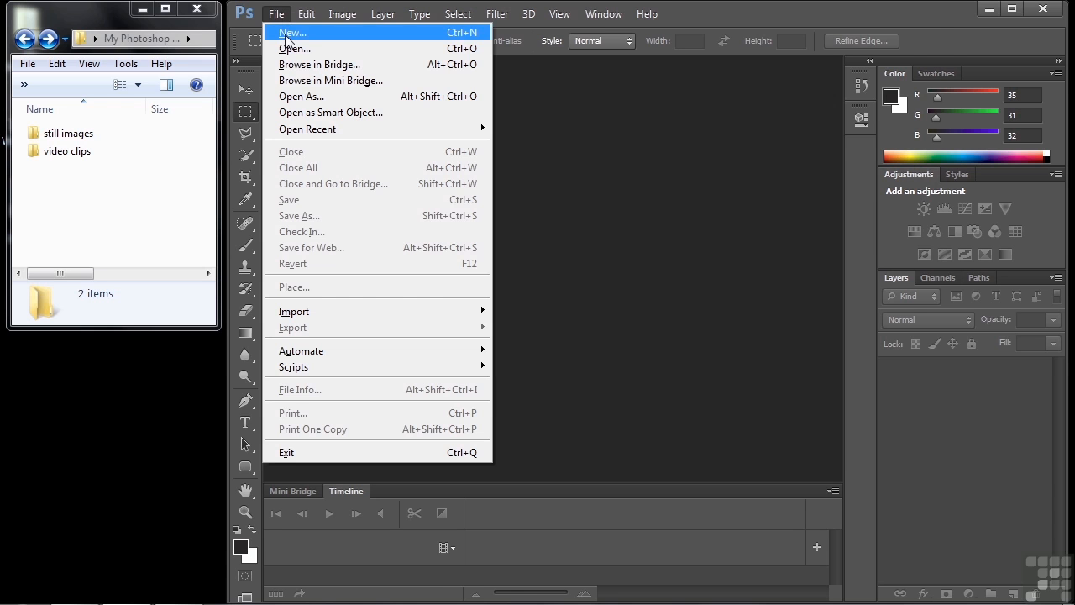
left_click(285, 34)
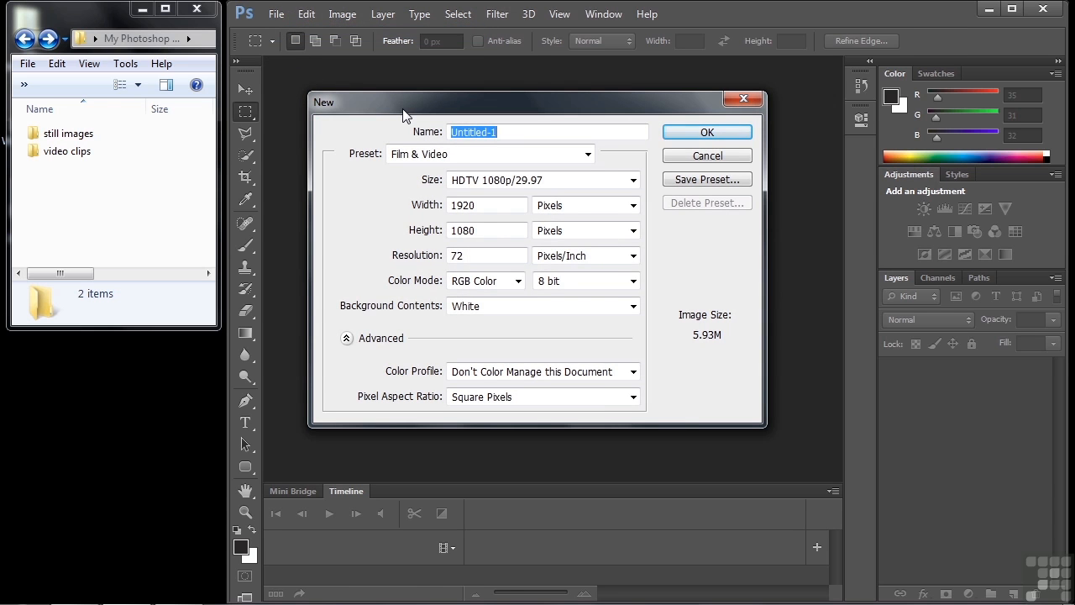
type("images")
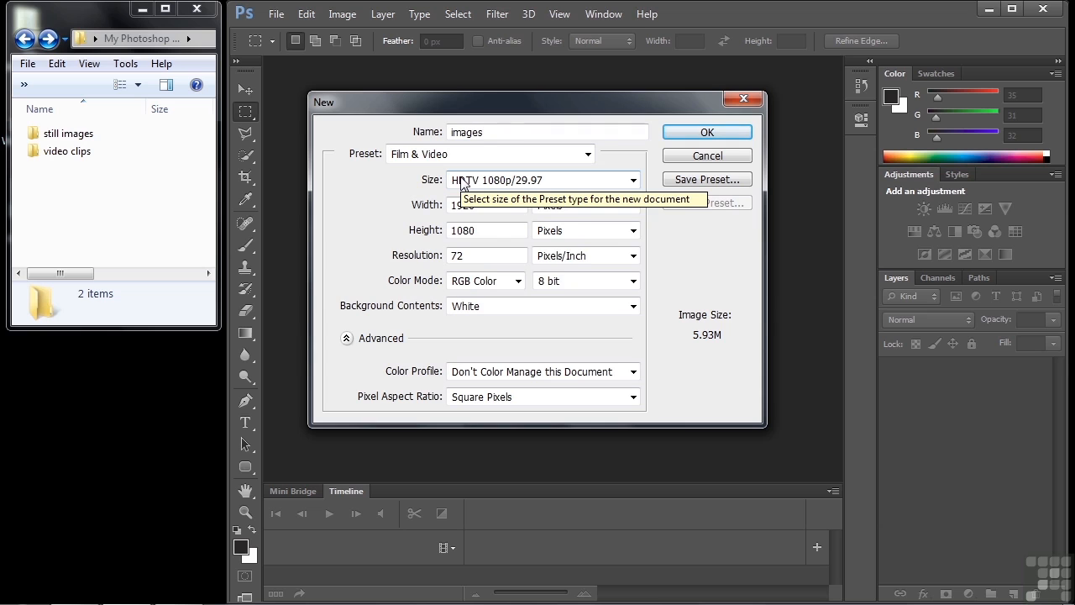
left_click(707, 132)
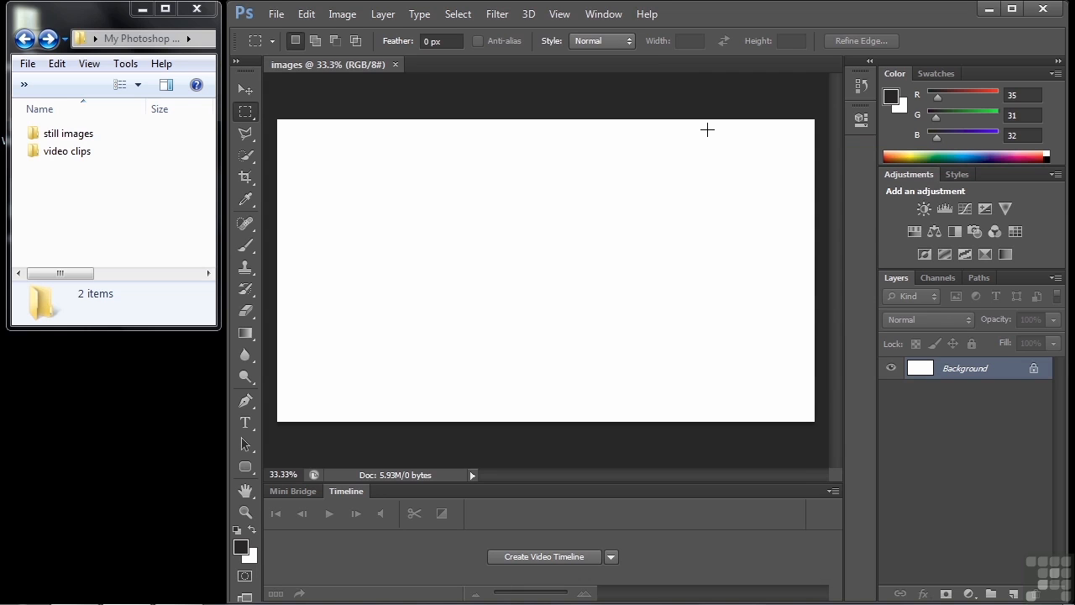
Place still-image1 from the still images folder into the document as a new layer
left_click(275, 15)
left_click(296, 287)
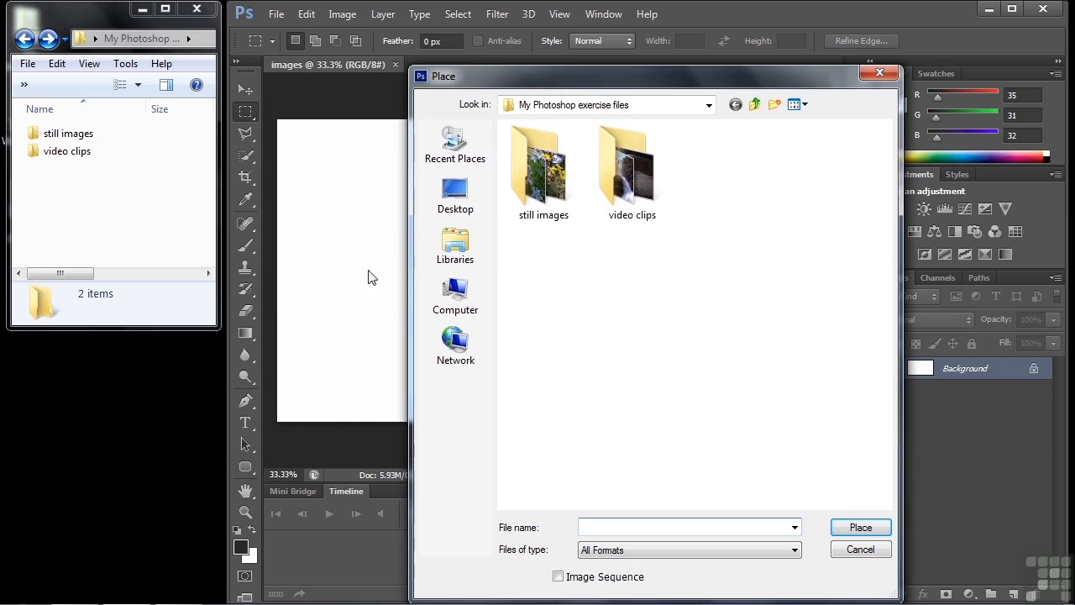
double_click(541, 197)
double_click(541, 193)
key("Return")
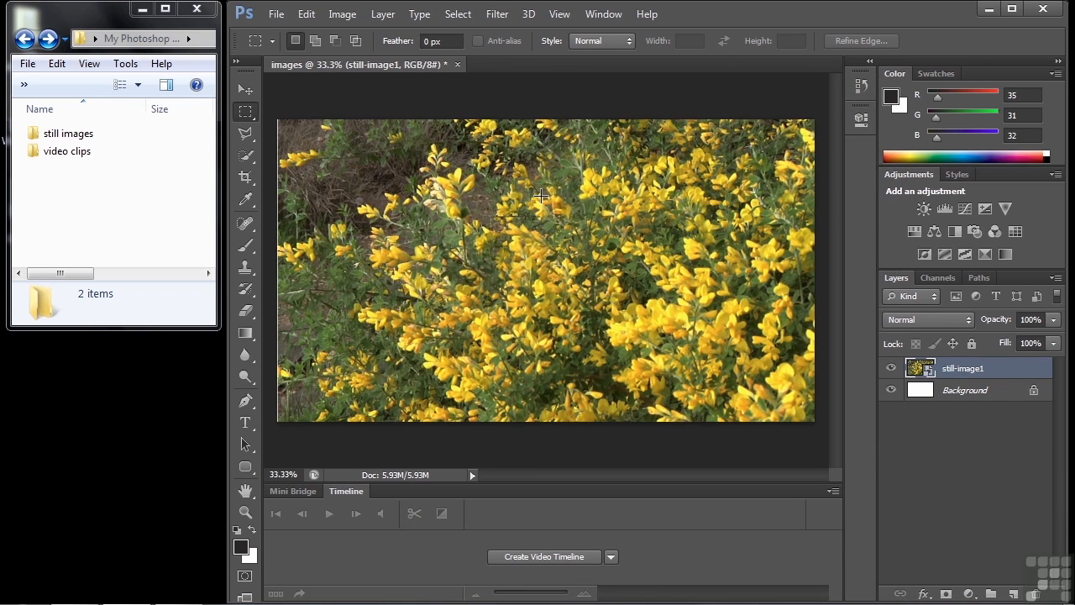
Place still-image2 and still-image3 from the still images folder as two further layers
left_click(275, 14)
left_click(294, 287)
double_click(600, 188)
key("Return")
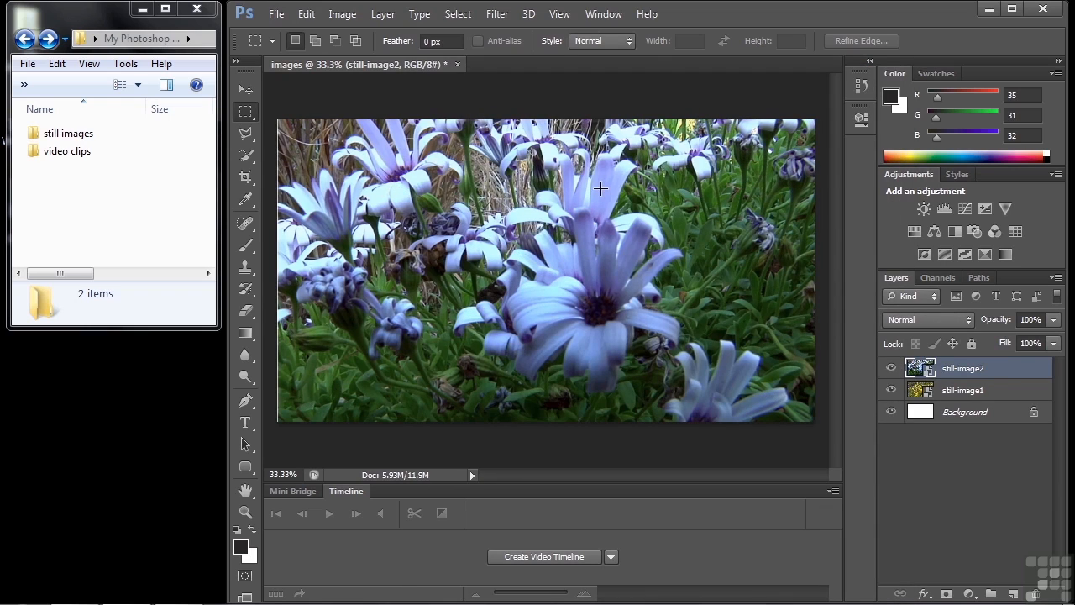
left_click(278, 19)
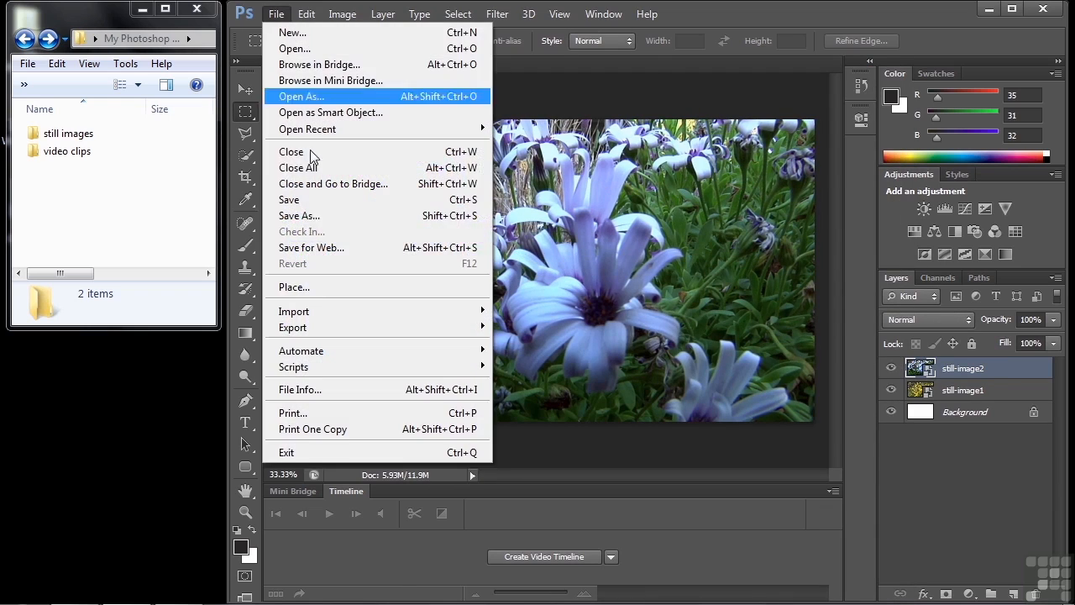
left_click(314, 286)
double_click(729, 205)
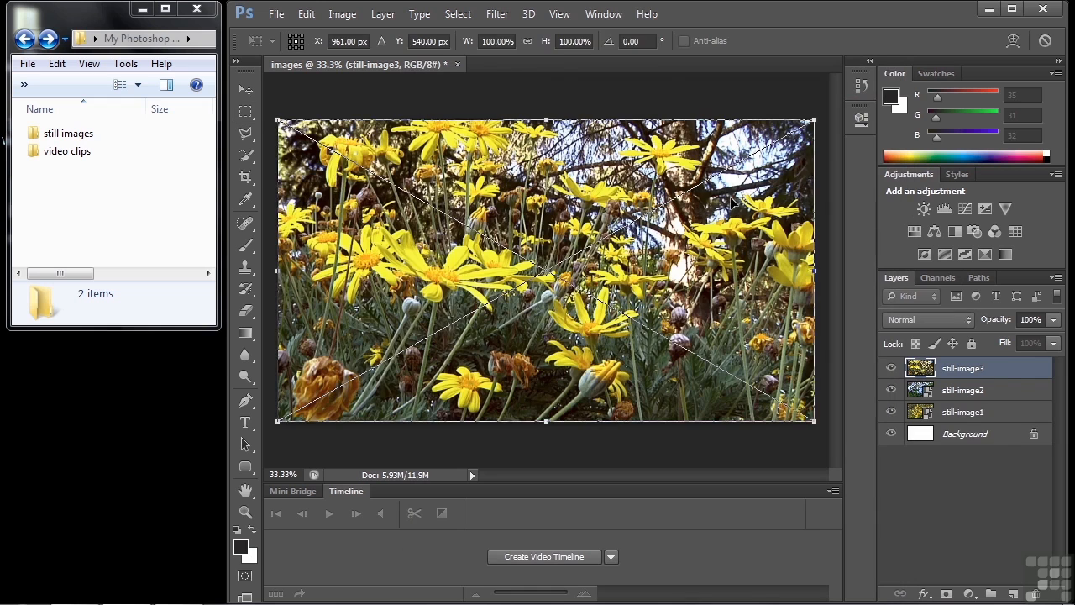
key("Return")
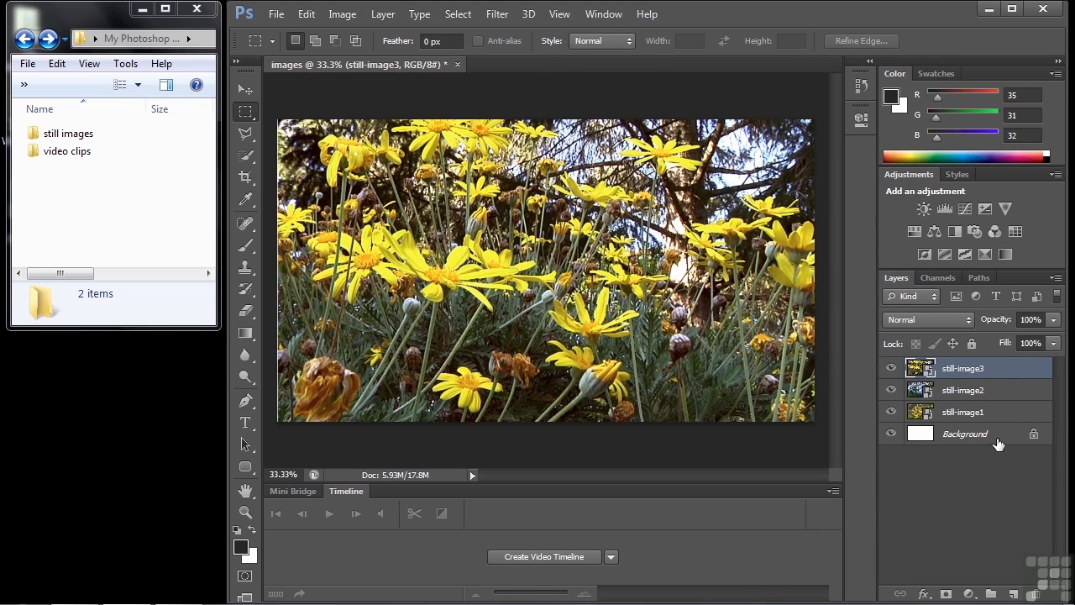
Delete the white Background layer
left_click(997, 443)
left_click(1035, 594)
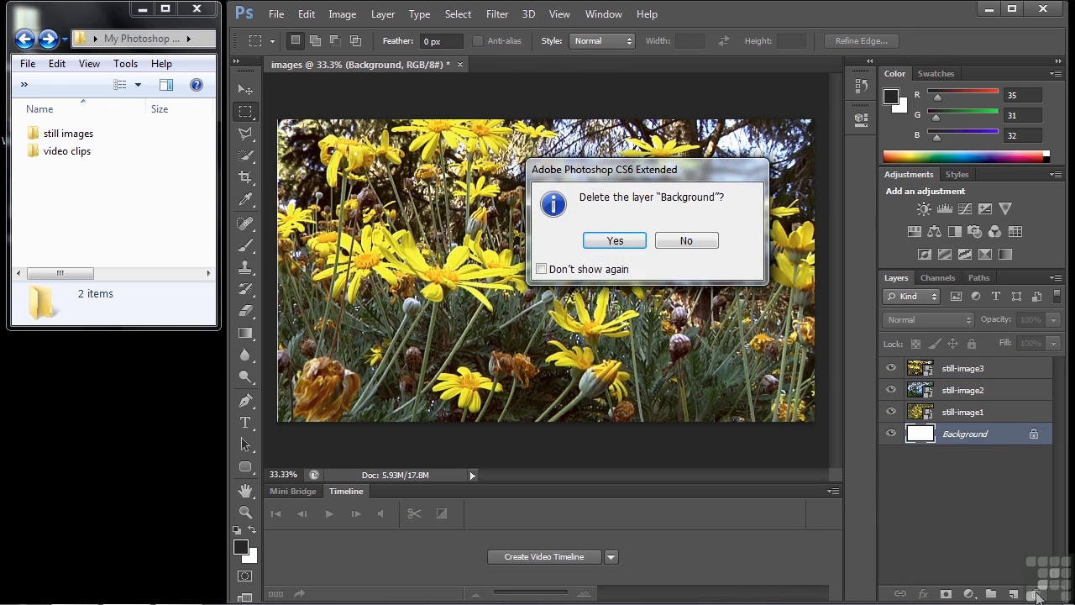
left_click(627, 242)
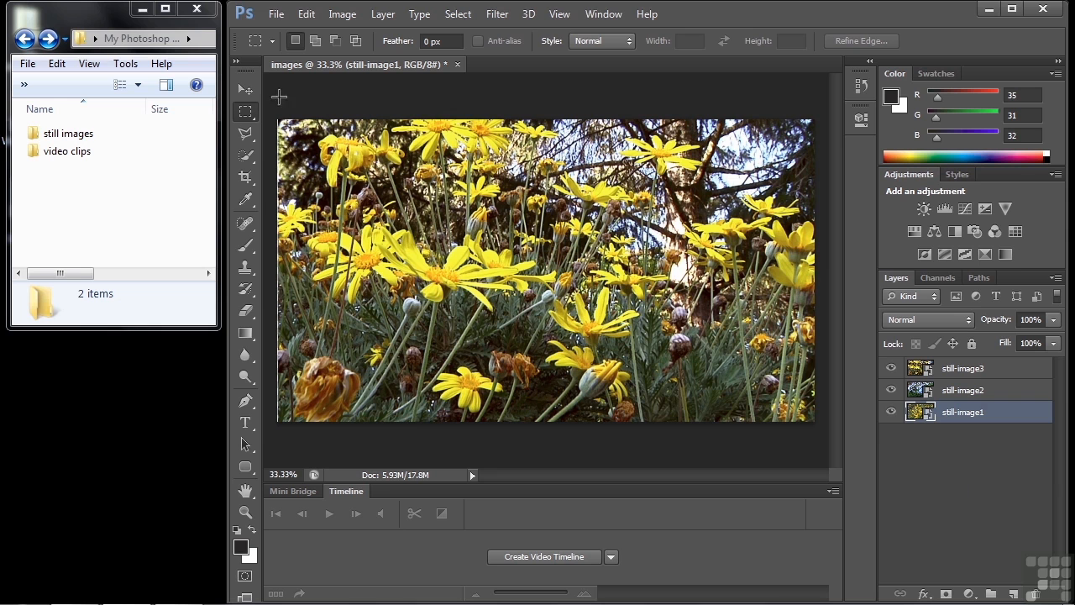
Save the document as images.psd in the My Photoshop exercise files folder and close it
left_click(276, 14)
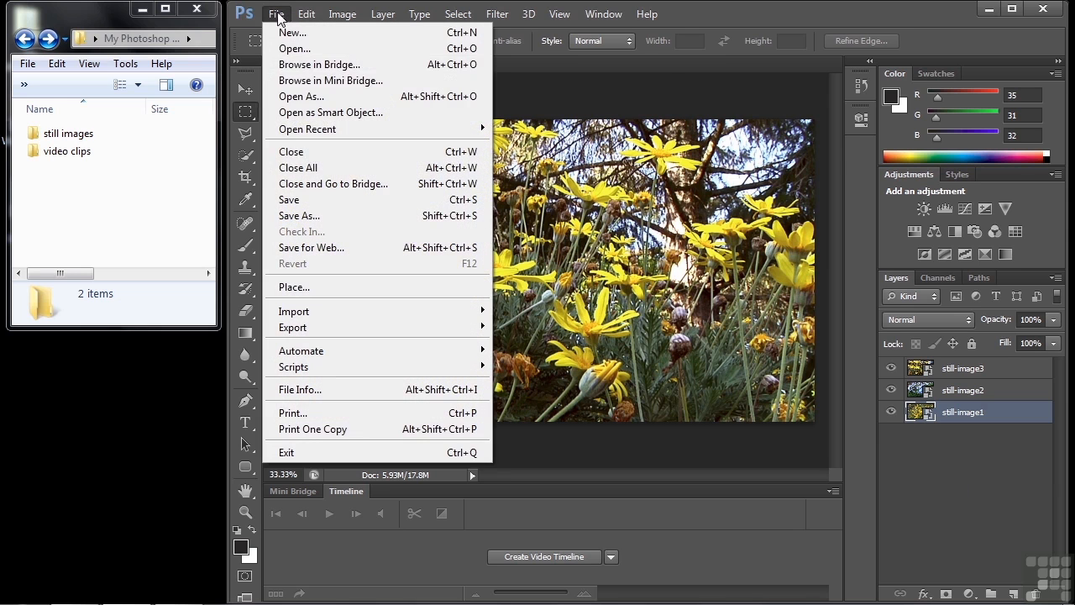
left_click(332, 216)
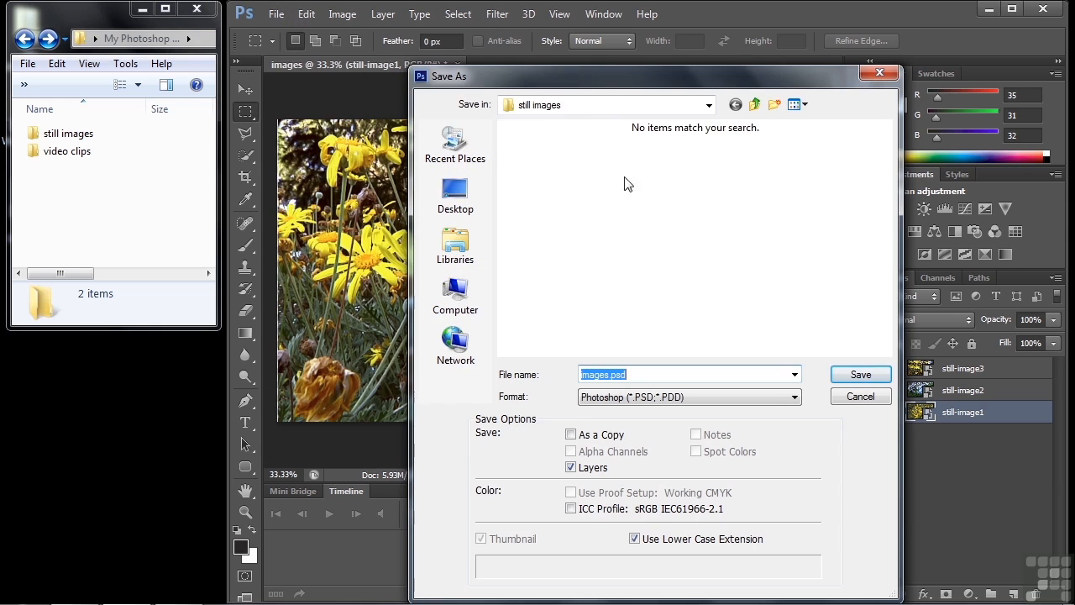
left_click(754, 106)
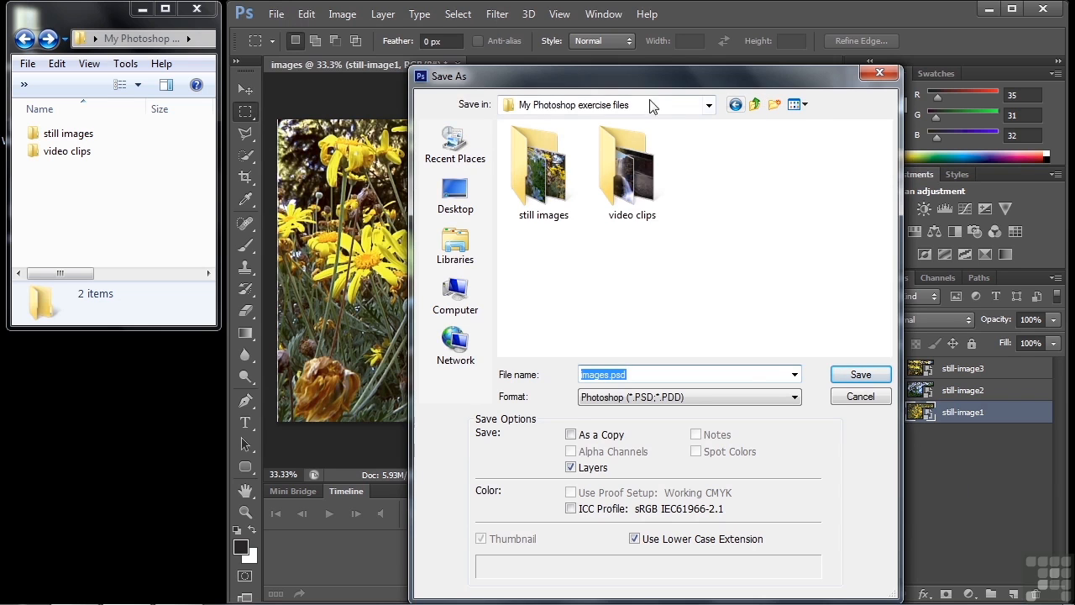
left_click(859, 374)
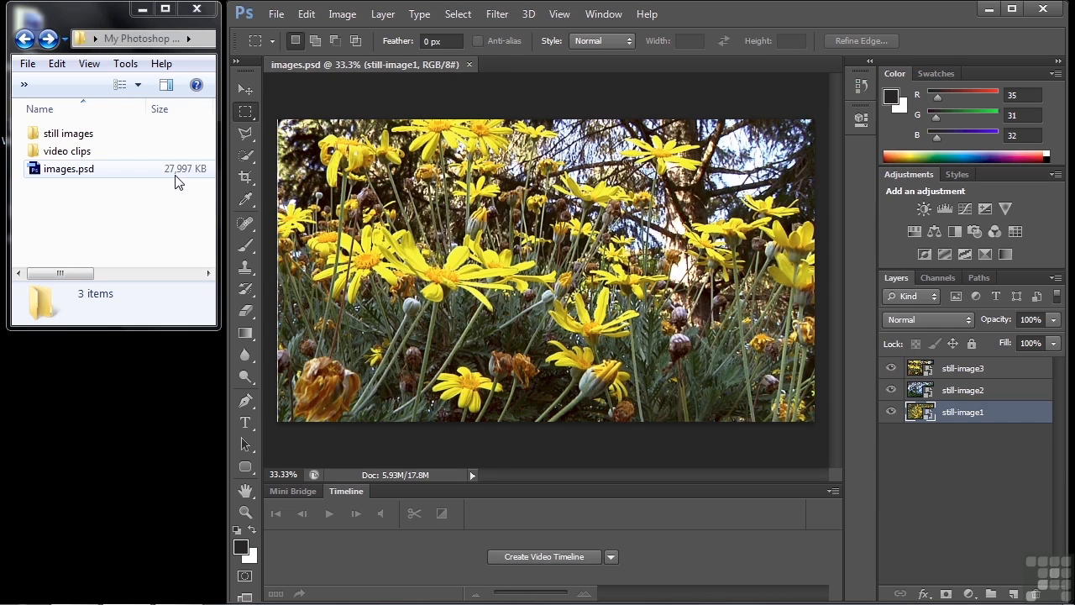
left_click(273, 15)
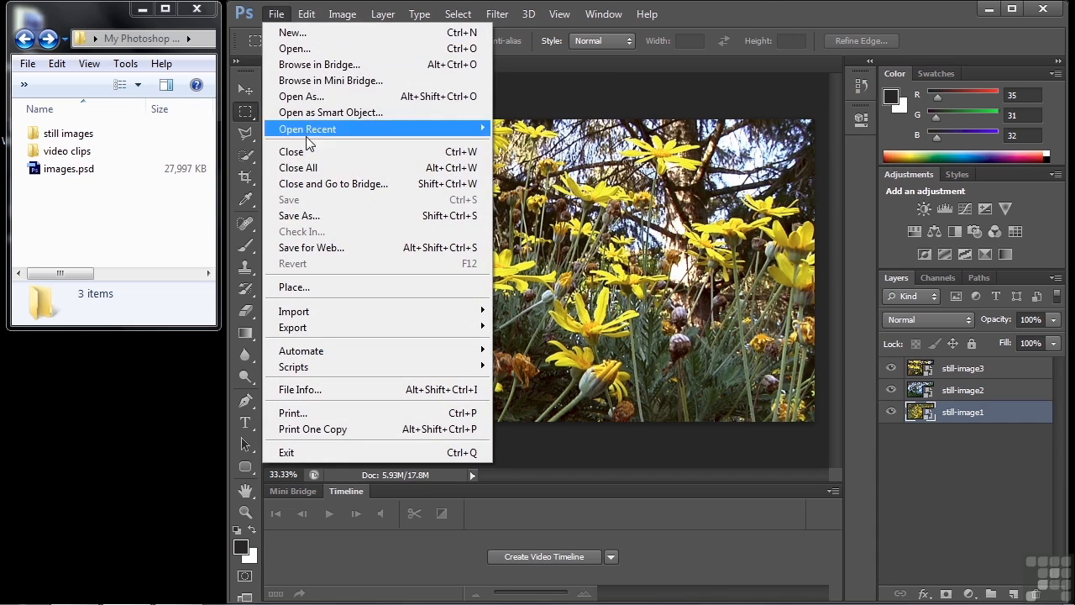
left_click(307, 167)
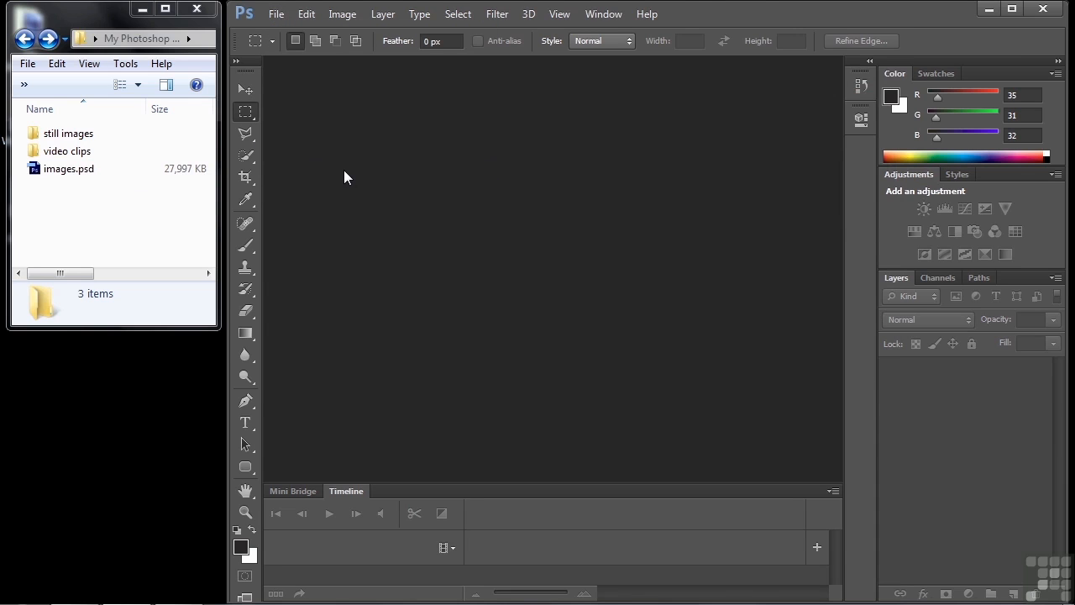
Add scenic-1.mp4, scenic-2.mp4 and scenic-3.mp4 from the video clips folder as media on the empty timeline
left_click(451, 547)
left_click(514, 447)
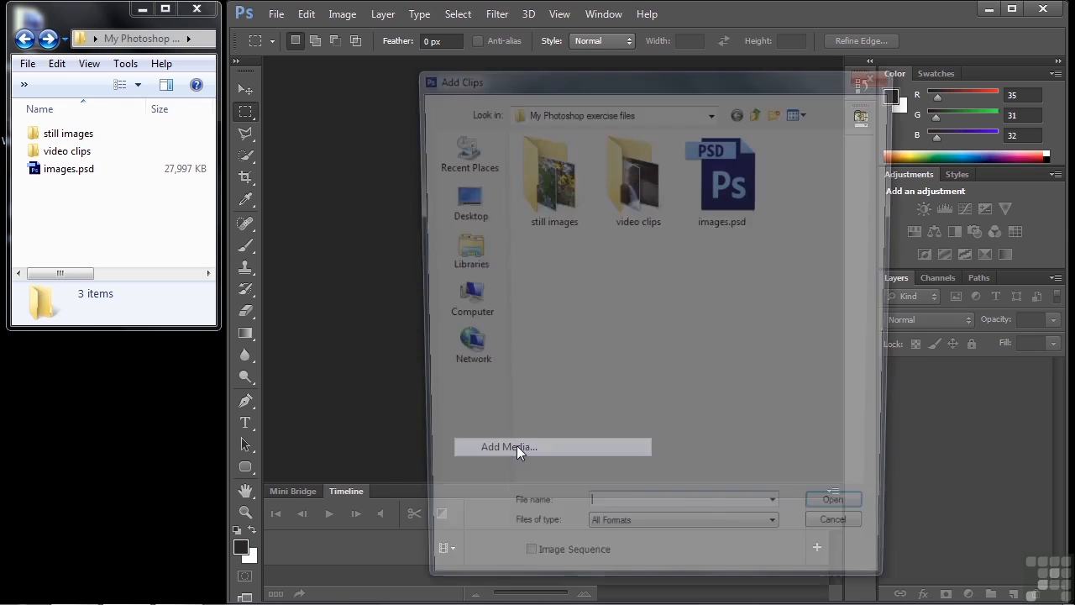
double_click(637, 180)
left_click_drag(779, 245, 542, 155)
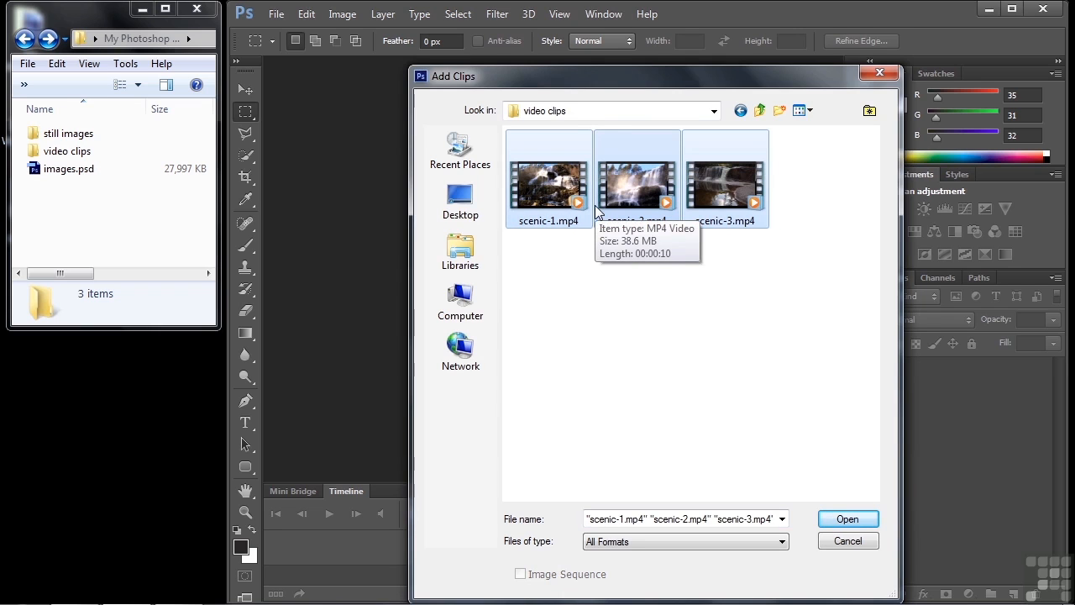
left_click(847, 519)
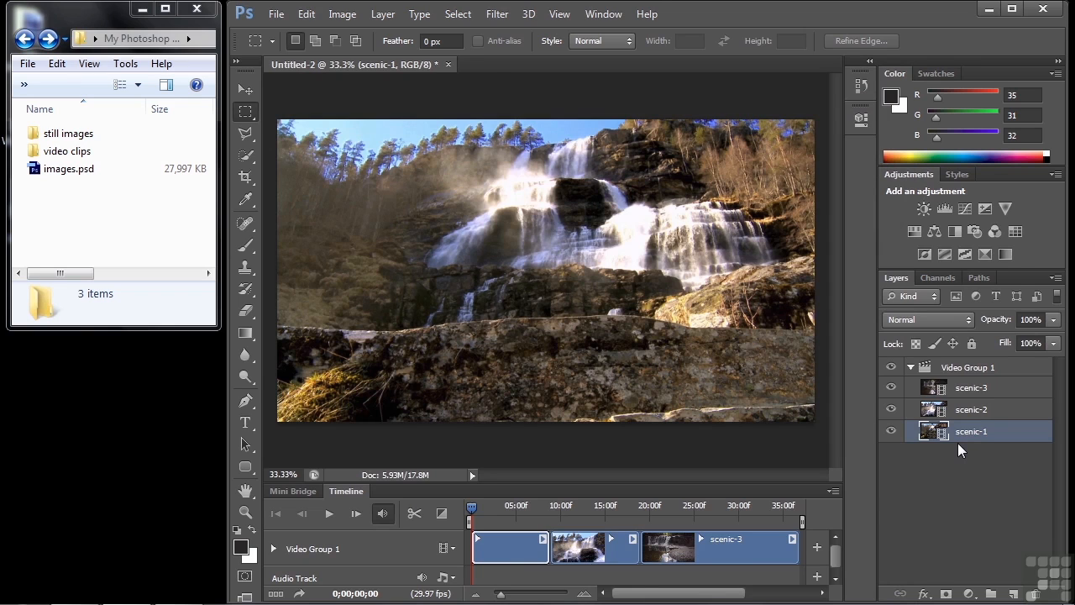
Save the video document as video in Photoshop format in the My Photoshop exercise files folder
left_click(277, 14)
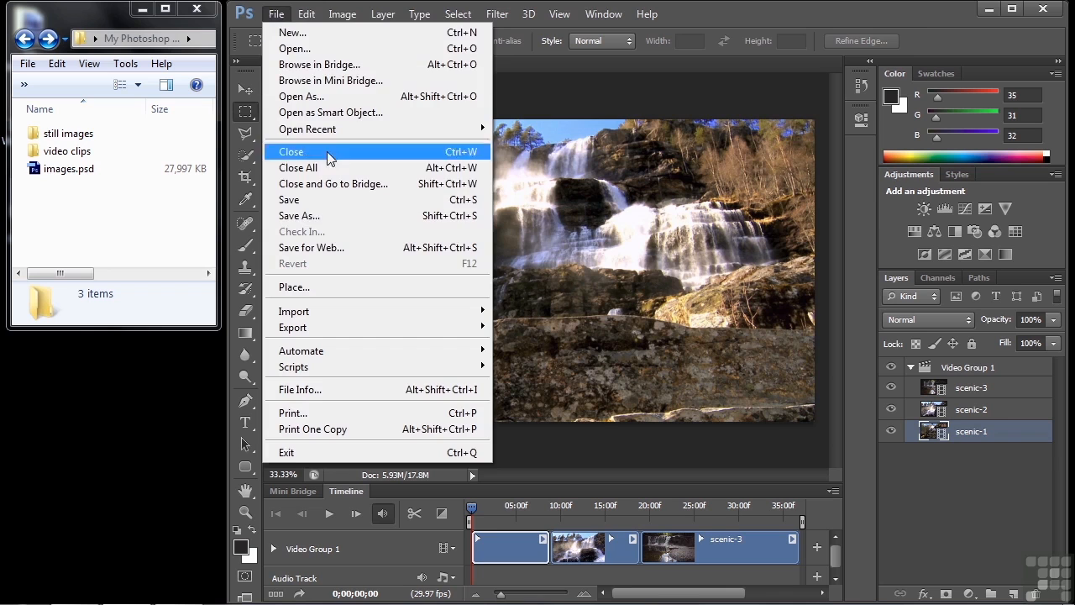
left_click(330, 216)
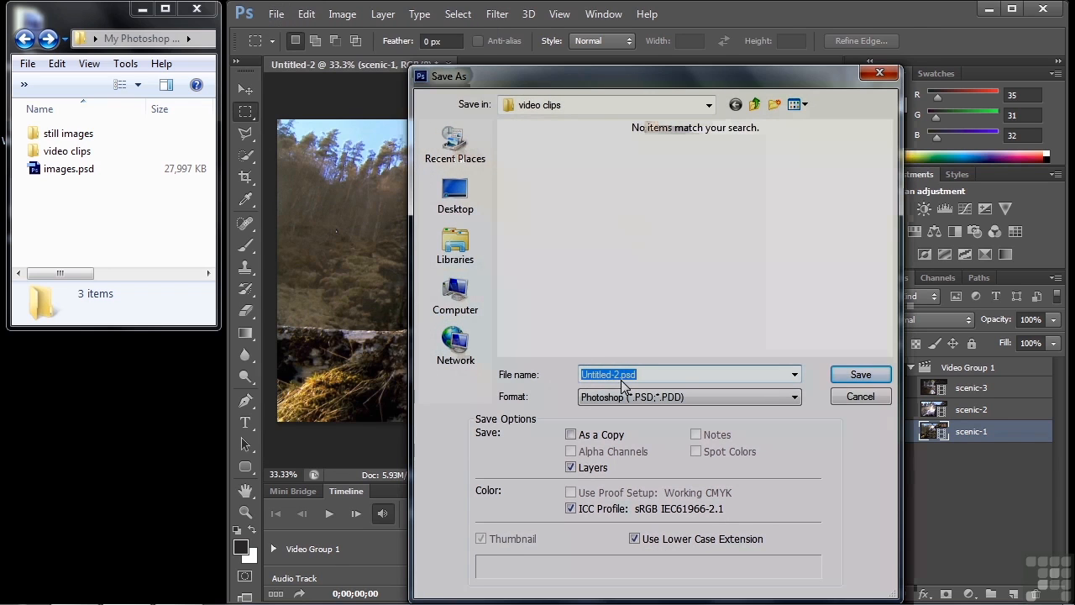
left_click(755, 104)
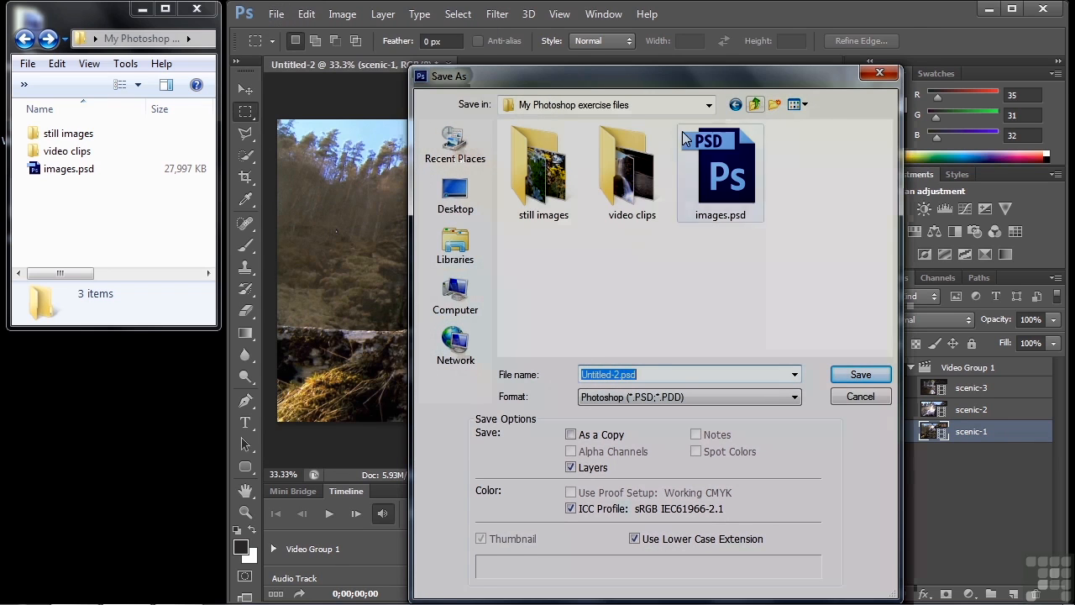
left_click_drag(620, 375, 551, 377)
type("video")
left_click(866, 375)
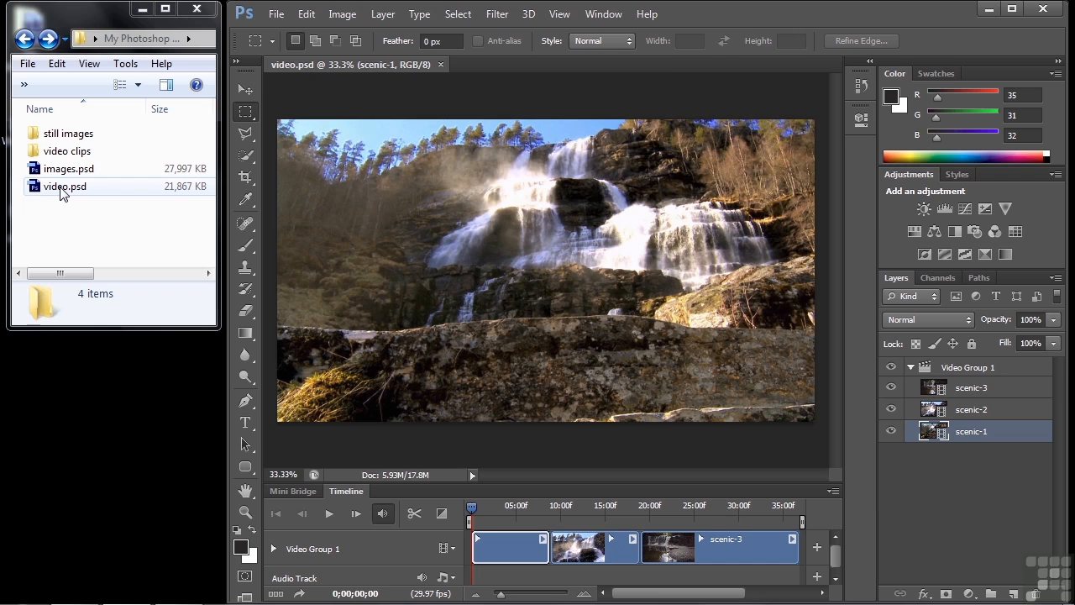
Compare the file sizes in the still images and video clips folders with those of the two saved PSD files
double_click(45, 135)
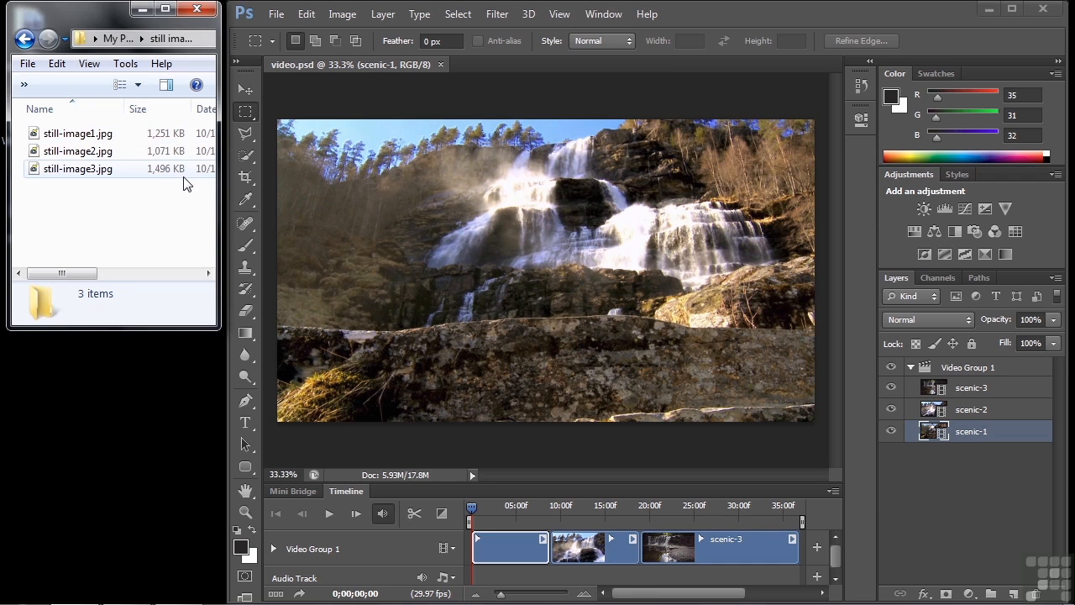
left_click(24, 39)
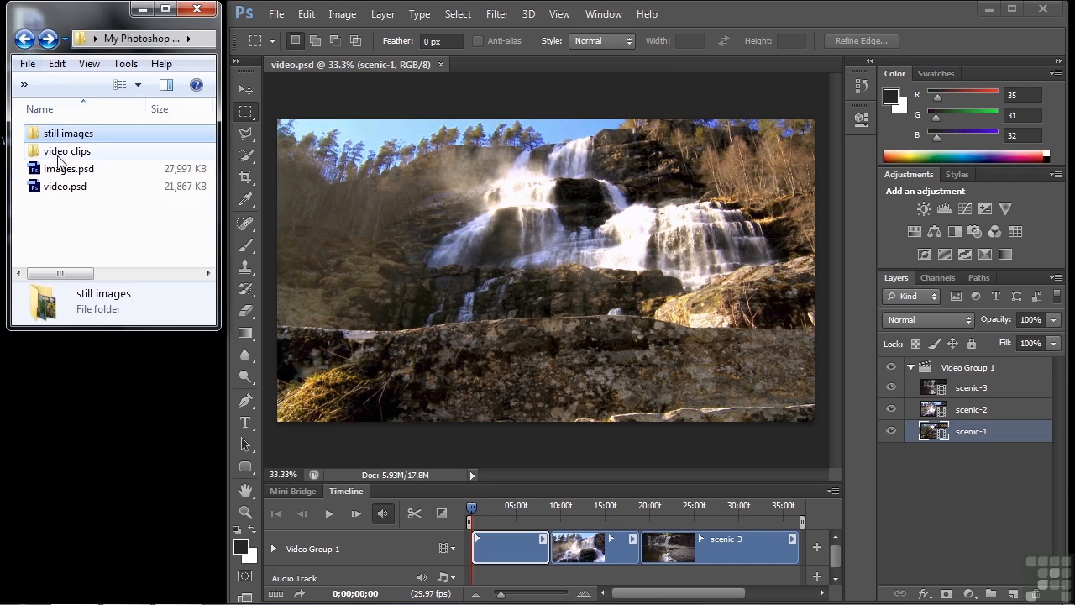
double_click(57, 151)
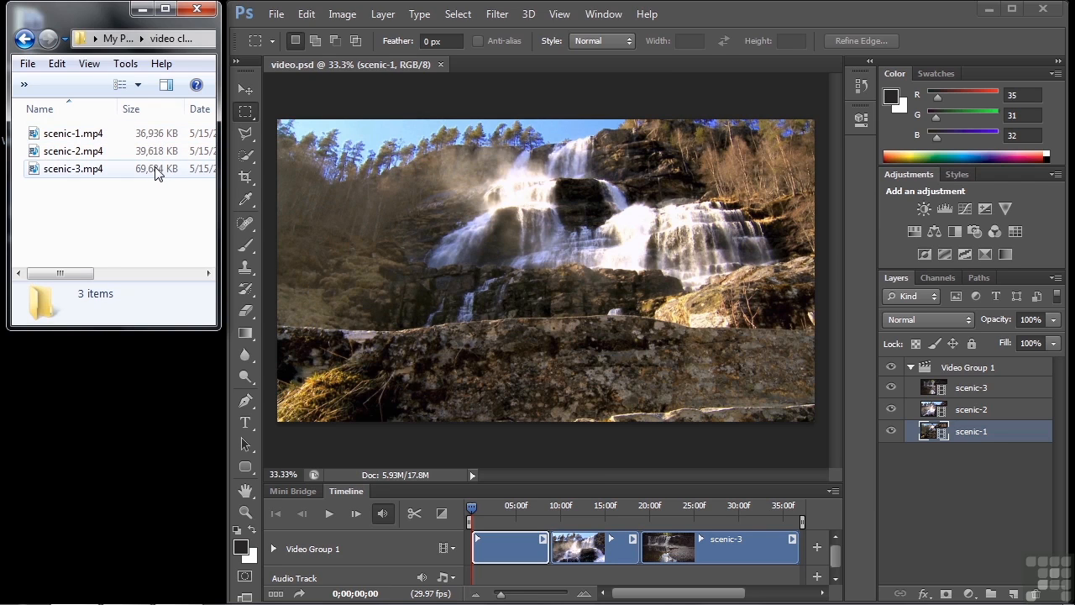
left_click(25, 39)
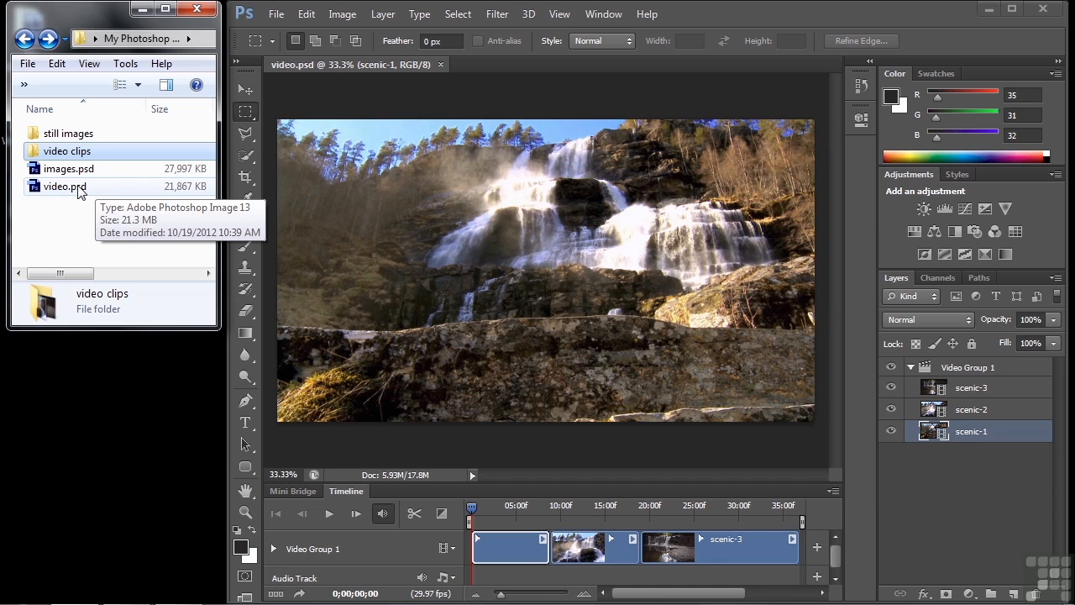
left_click(71, 153)
left_click(55, 218)
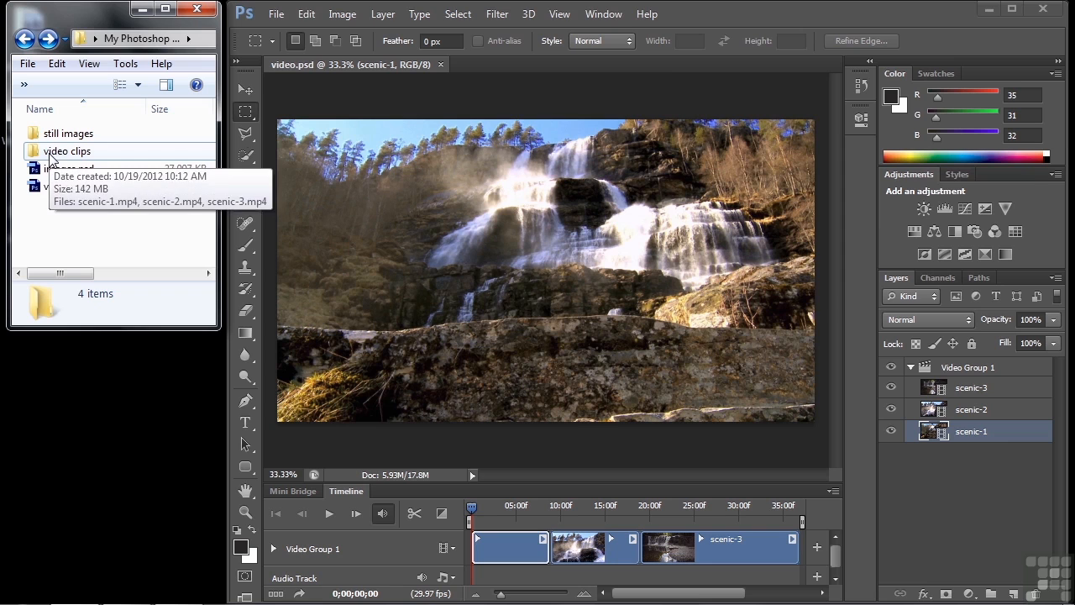
Close Photoshop and rename the video clips folder to video clips-old
left_click(1045, 10)
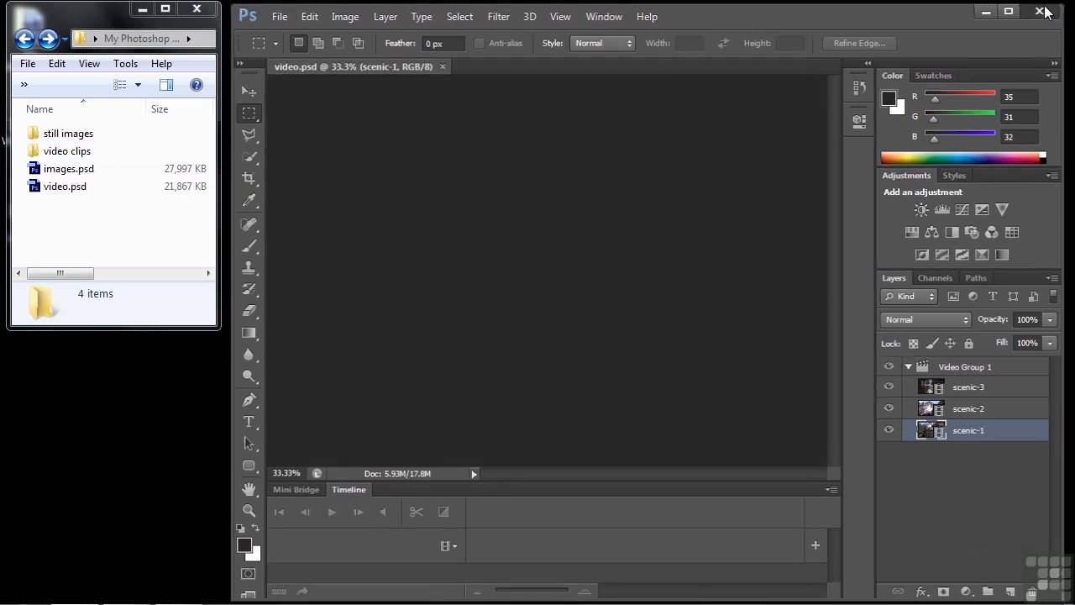
left_click(91, 151)
left_click(94, 151)
left_click(95, 151)
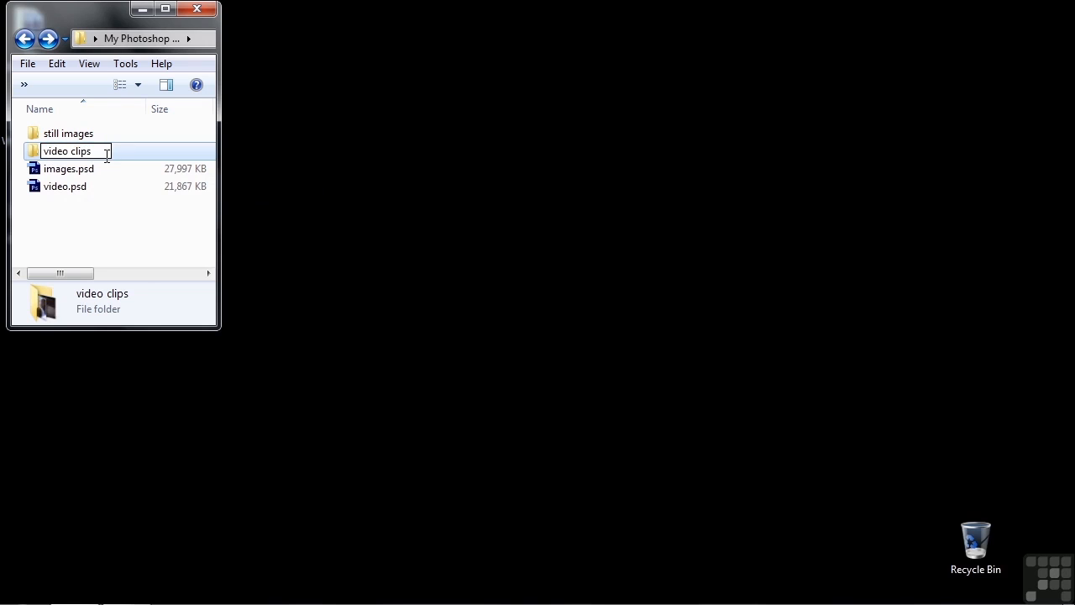
type("-old")
key("Return")
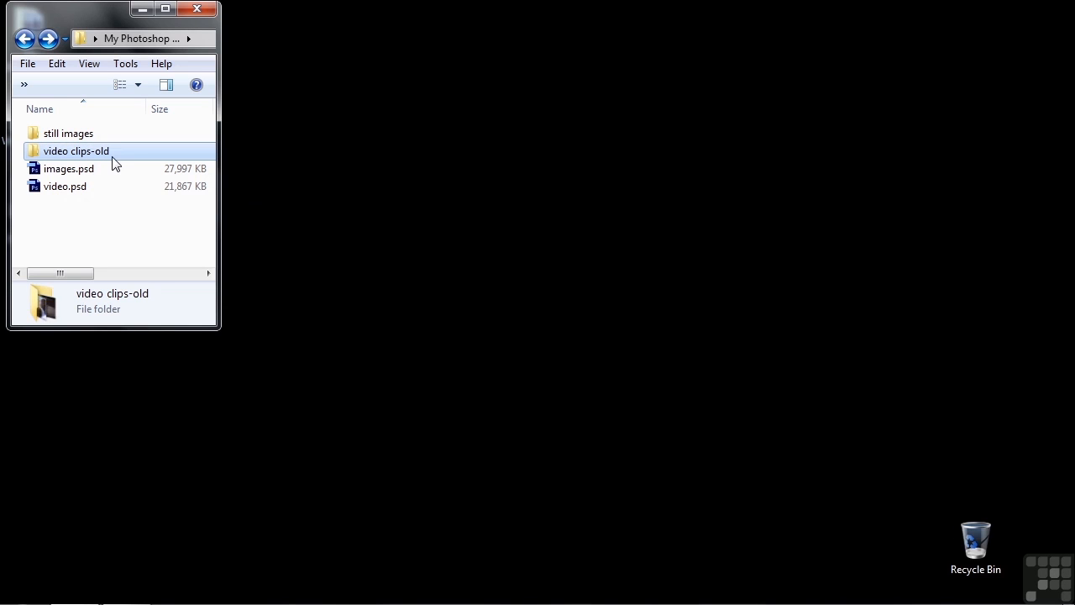
Rename the still images folder to still images-old
left_click(87, 140)
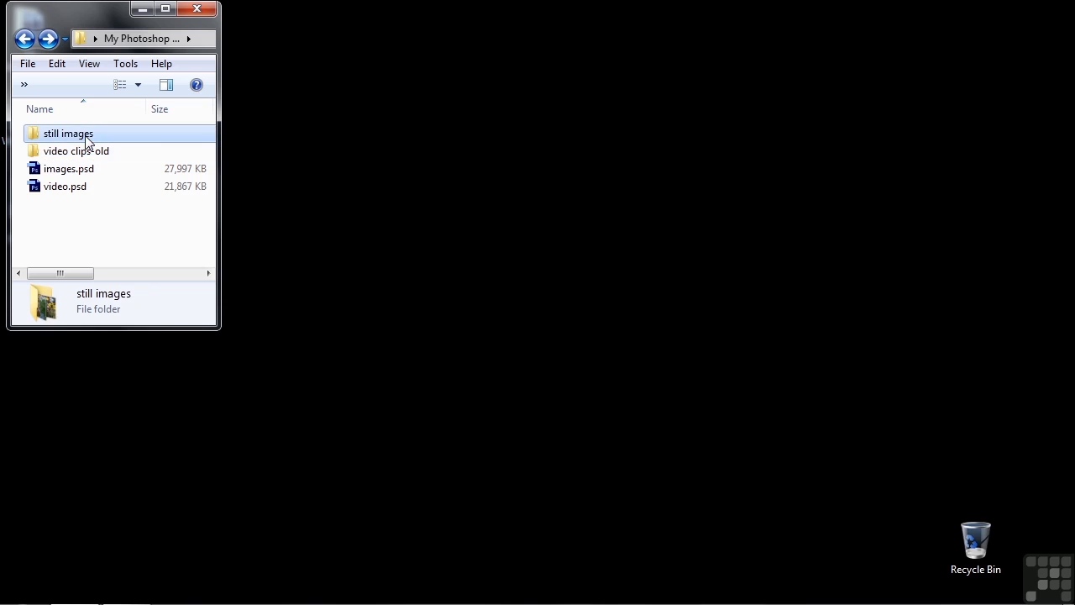
left_click(86, 137)
left_click(87, 135)
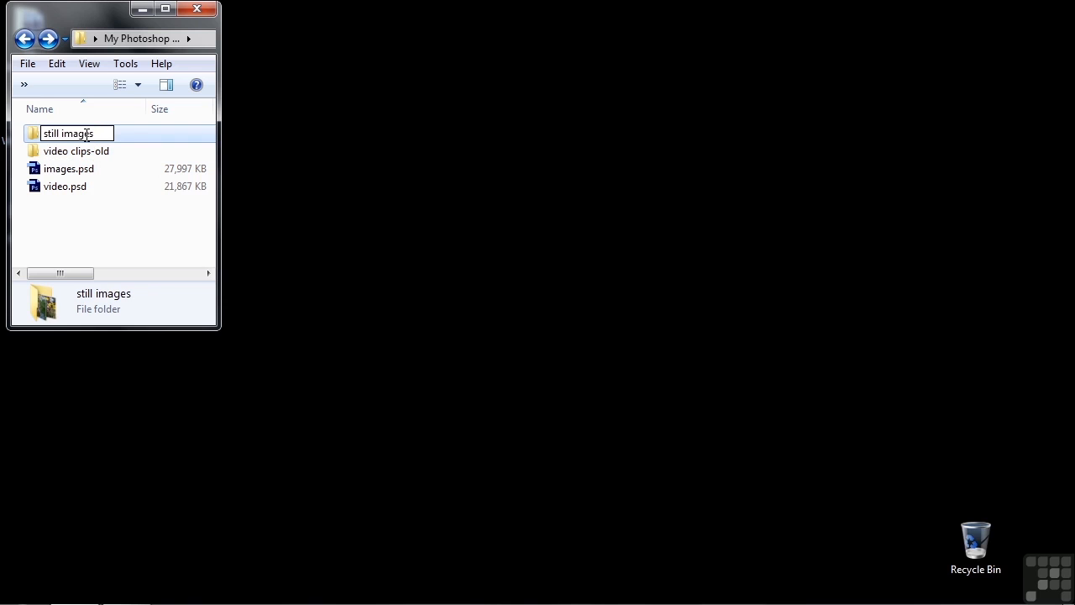
type("-old")
key("Return")
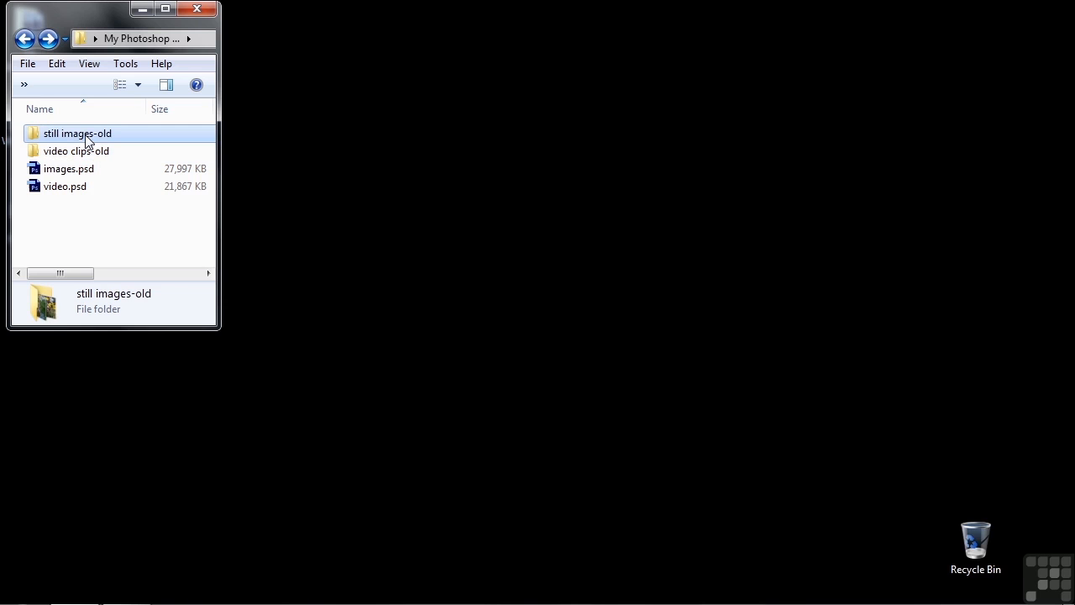
Rename scenic-3.mp4 inside the video clips-old folder to scenic-3-old.mp4
double_click(46, 153)
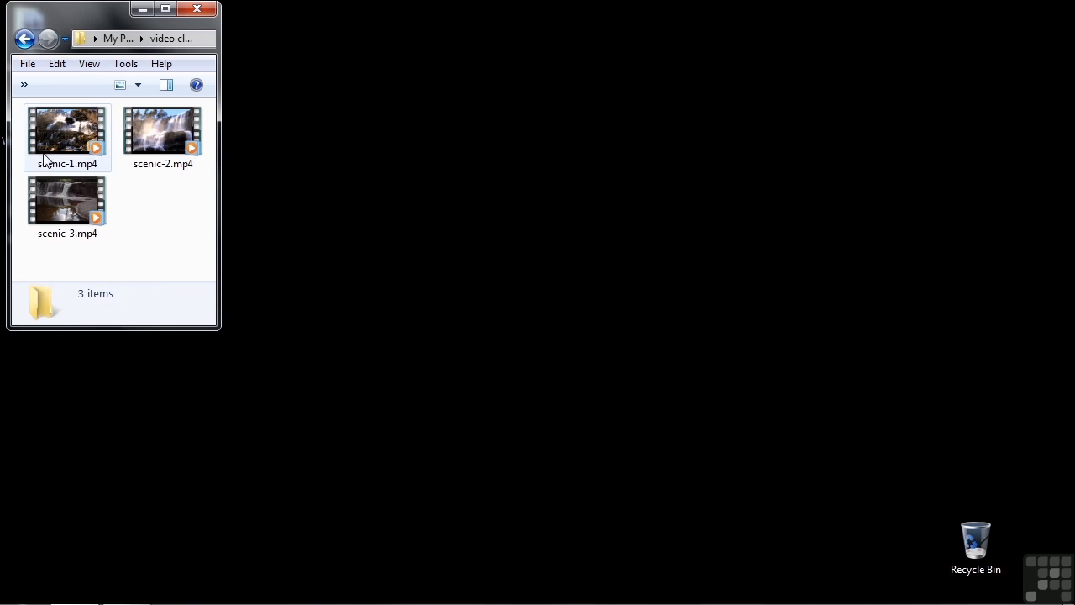
left_click(73, 218)
left_click(74, 236)
left_click(102, 233)
type("-old")
key("Return")
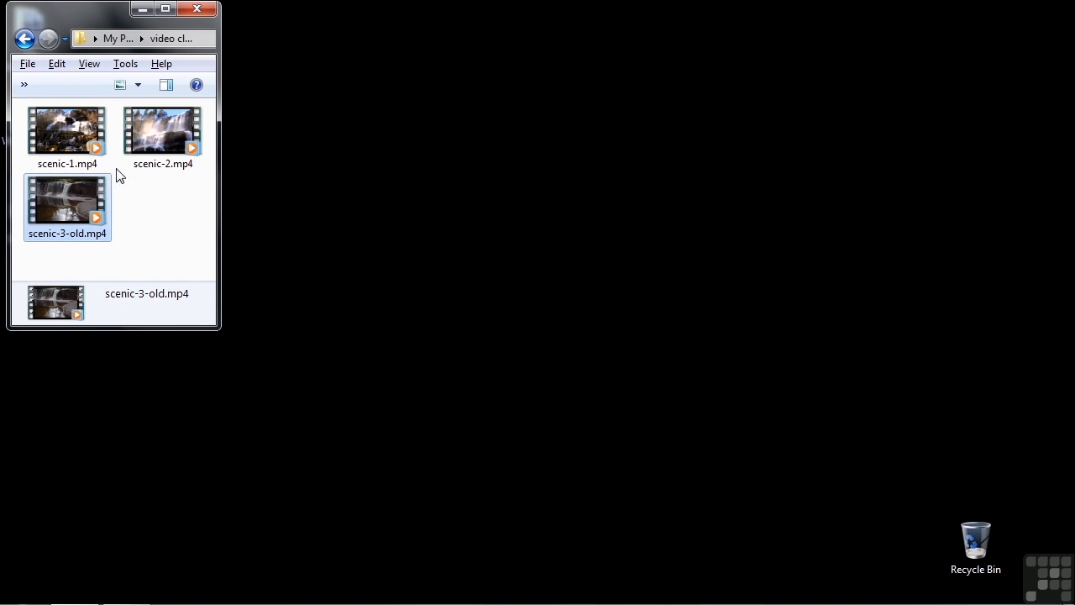
Return to the exercise files folder, open images.psd to check its placed images, and close Photoshop
left_click(25, 42)
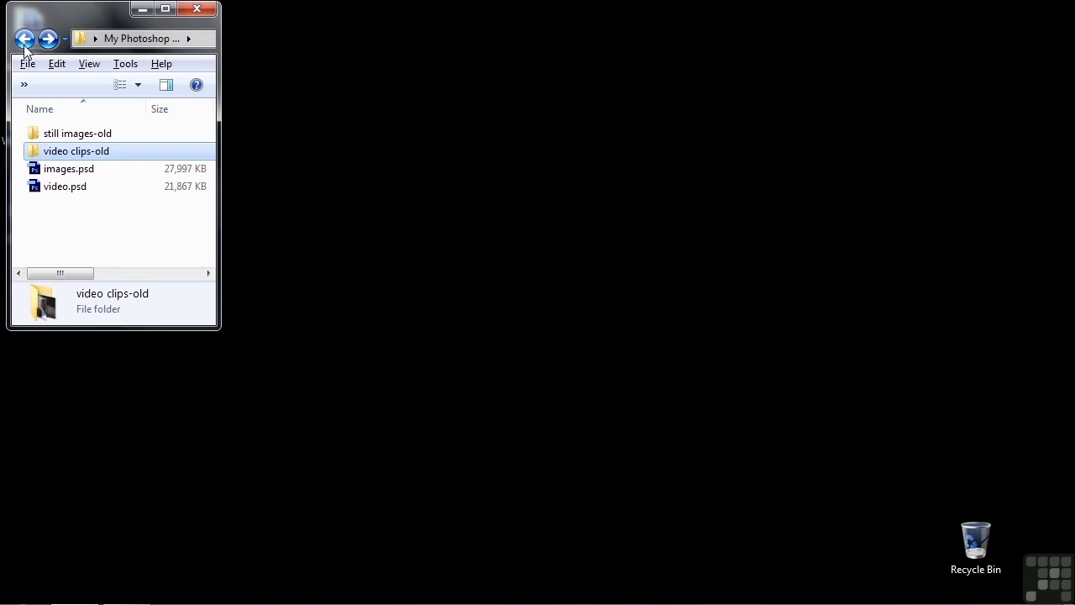
double_click(37, 171)
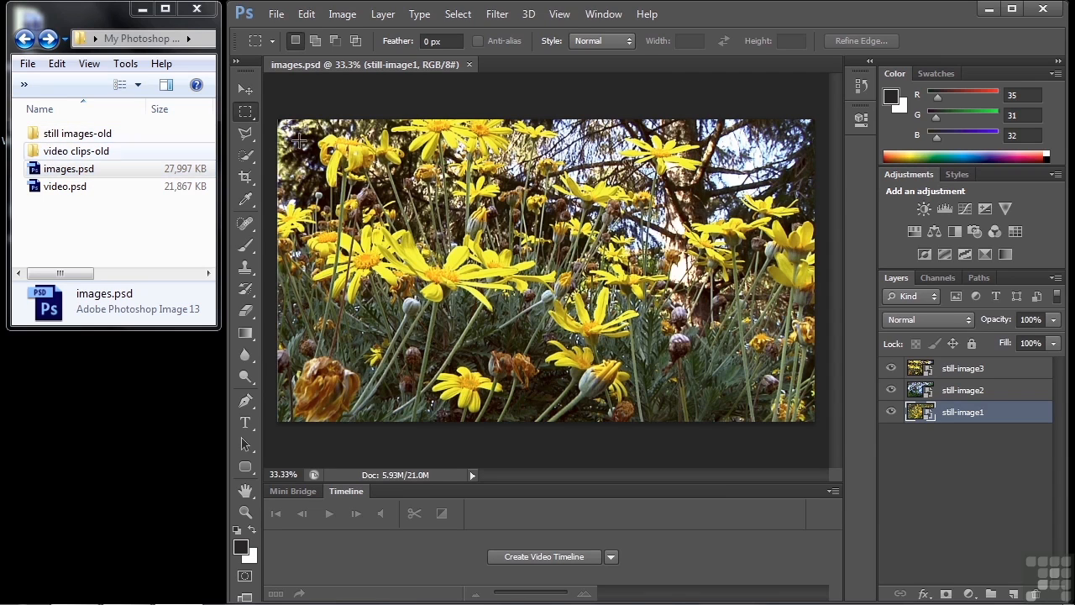
left_click(1042, 9)
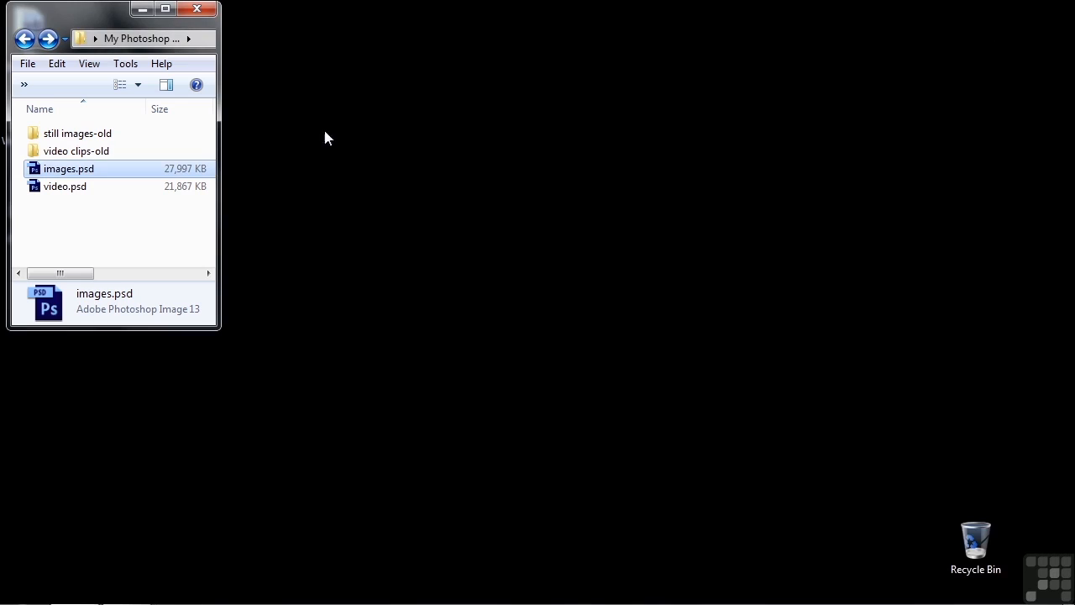
Open video.psd and relink the missing scenic-1.mp4 to the scenic-1.mp4 file in the video clips-old folder
left_click(42, 191)
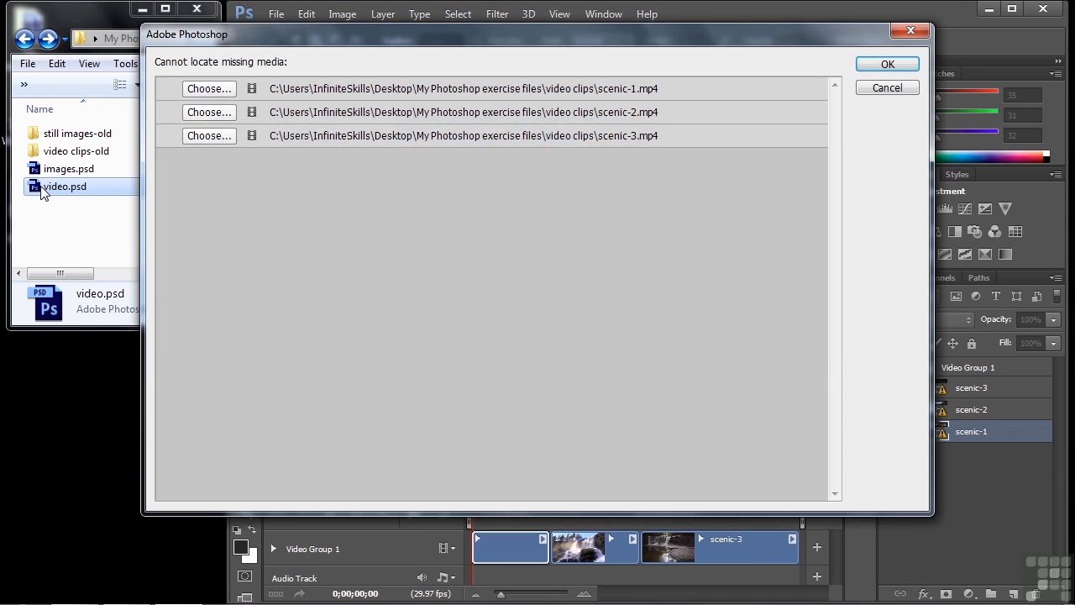
left_click_drag(615, 38, 705, 32)
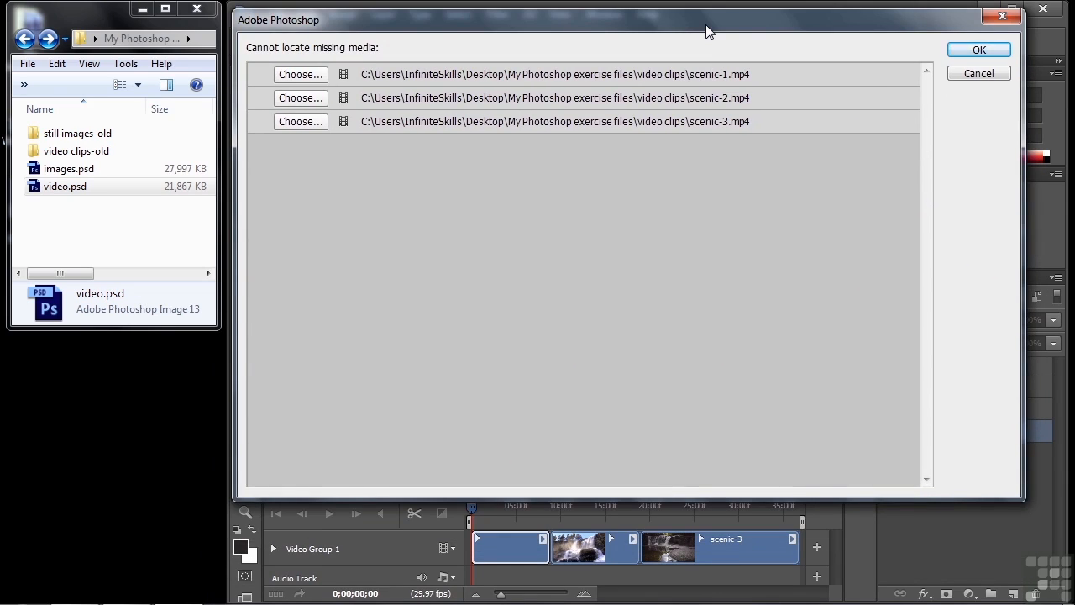
left_click(307, 74)
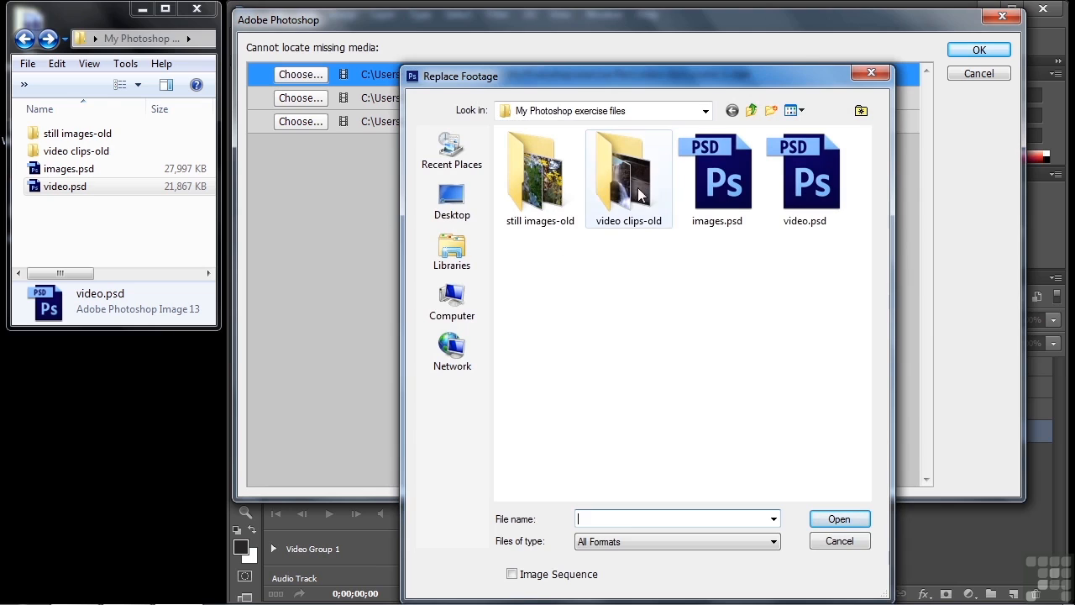
mouse_move(616, 206)
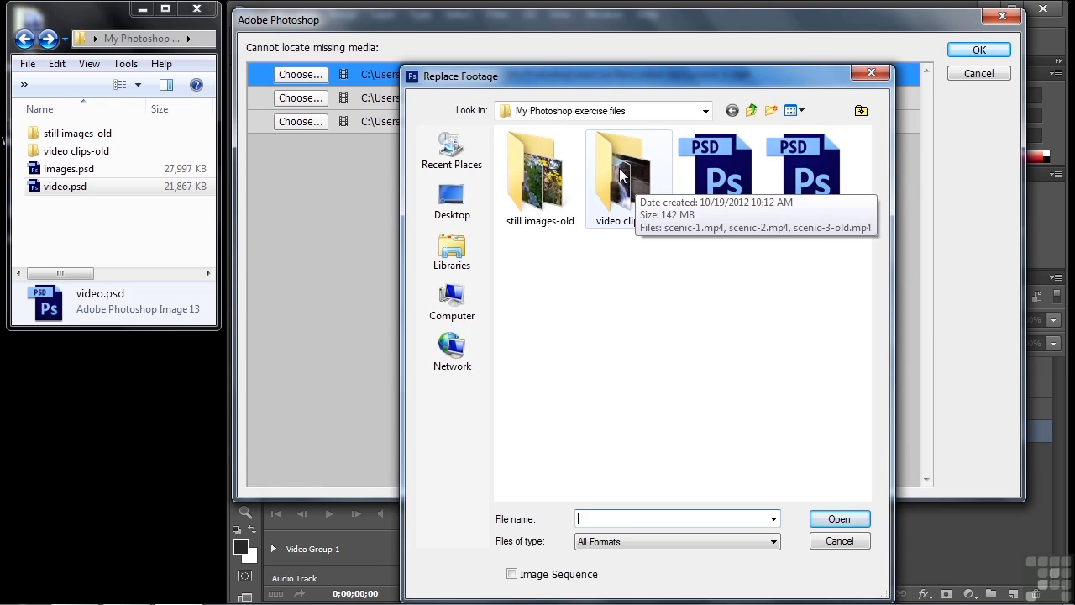
double_click(620, 174)
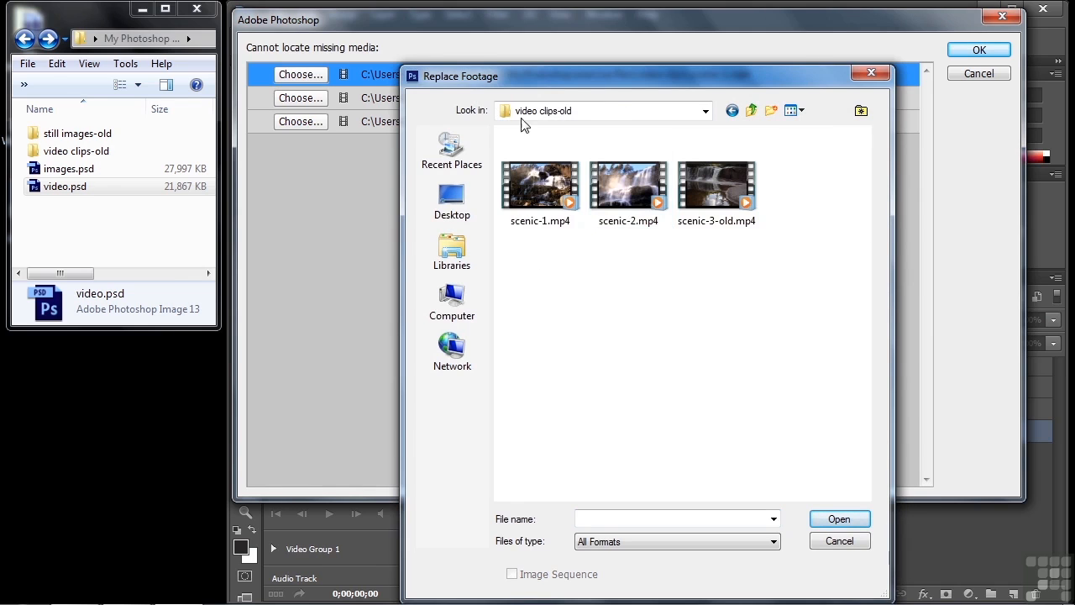
left_click_drag(552, 73, 552, 110)
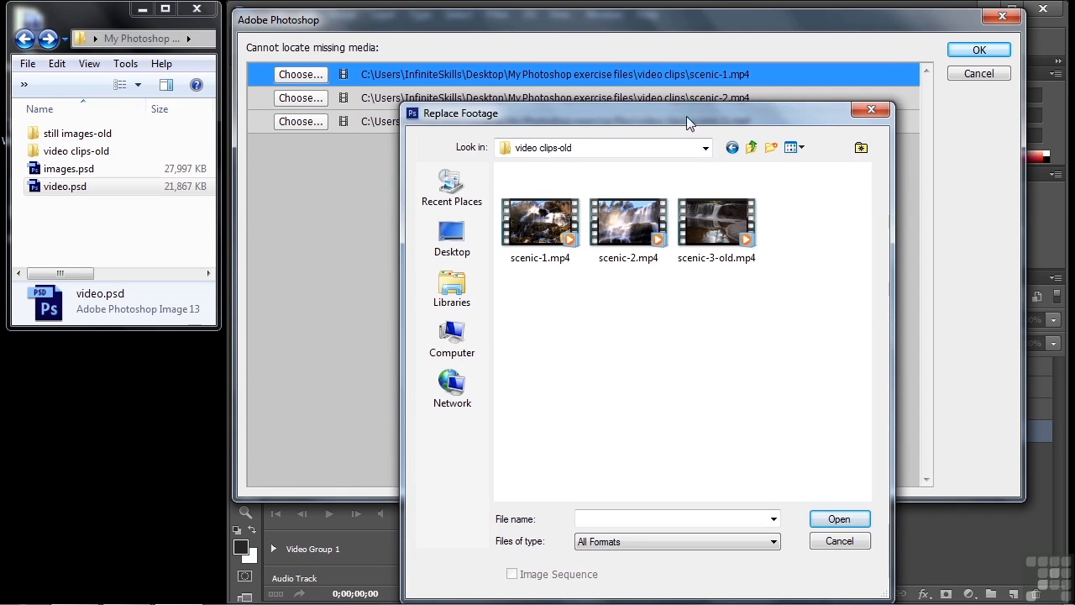
double_click(533, 221)
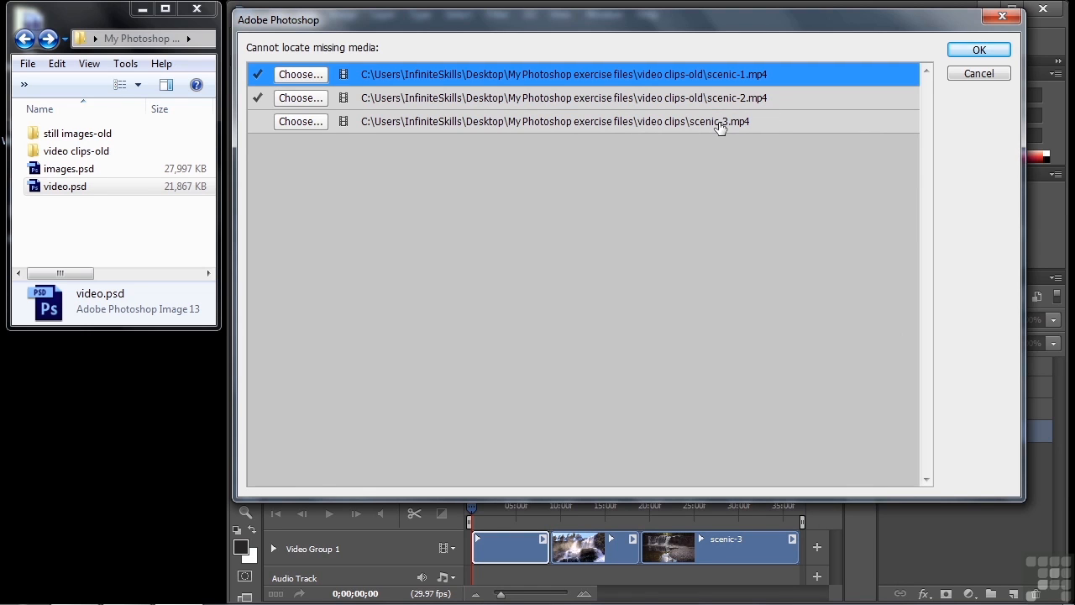
Relink the missing scenic-3.mp4 to scenic-3-old.mp4, accept the media replacements, and scrub the timeline to 0;00;05;17
left_click(294, 123)
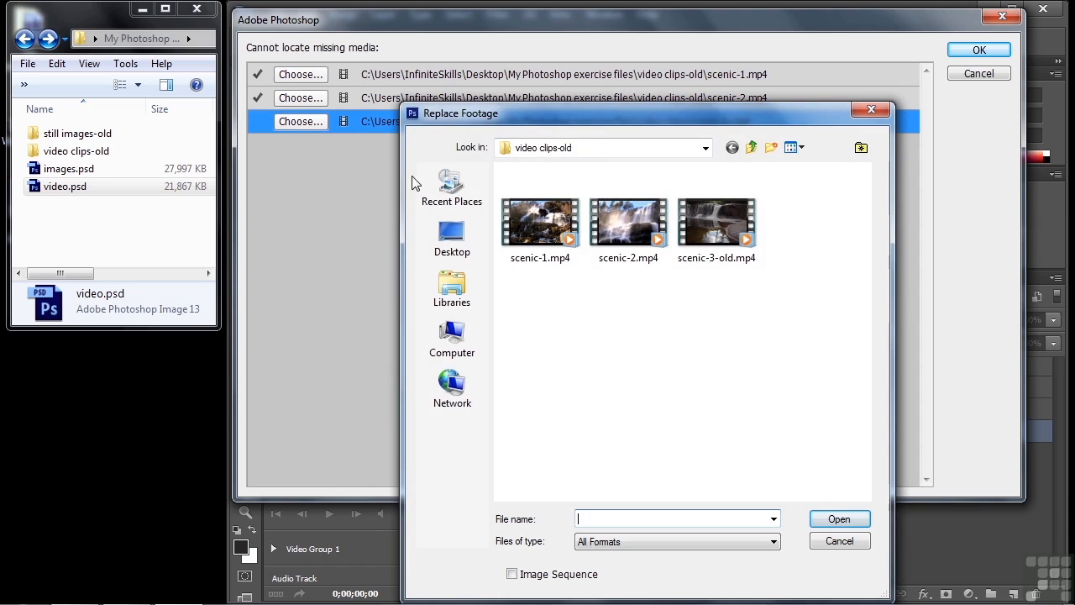
double_click(713, 222)
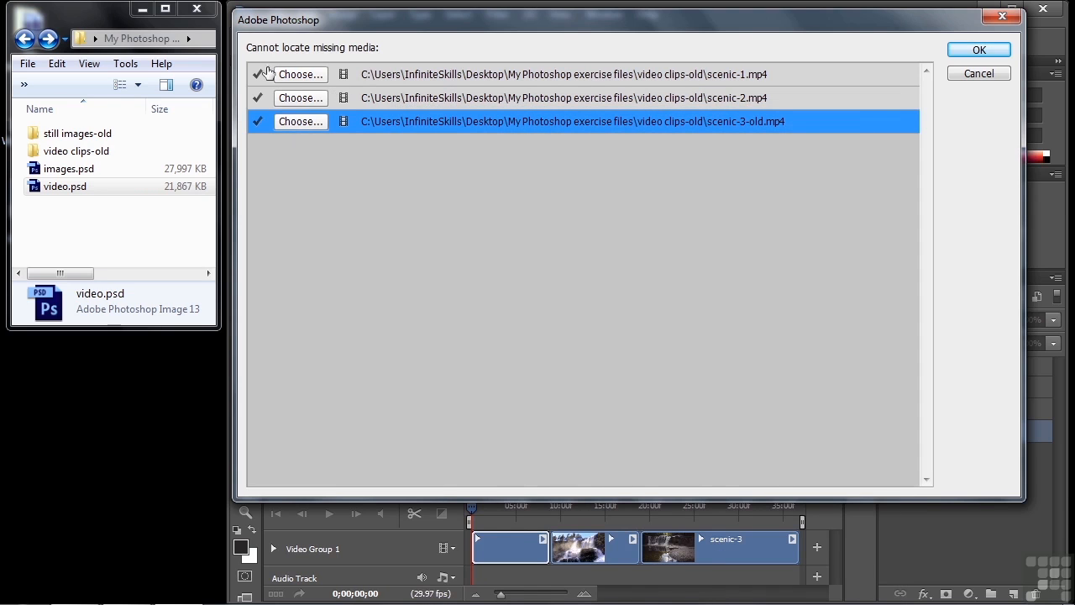
left_click(974, 50)
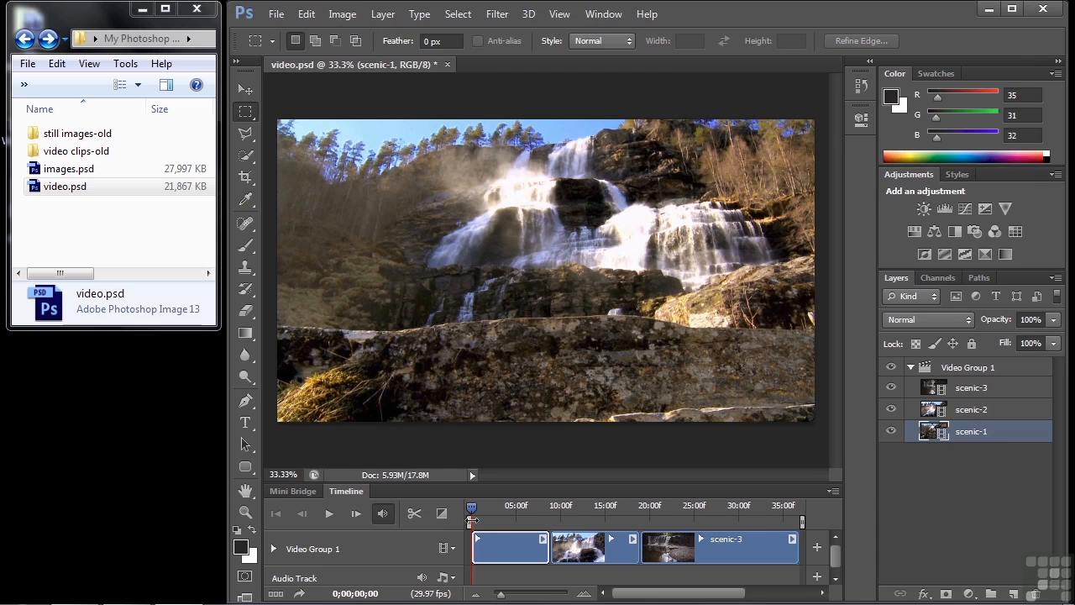
left_click_drag(471, 508, 521, 507)
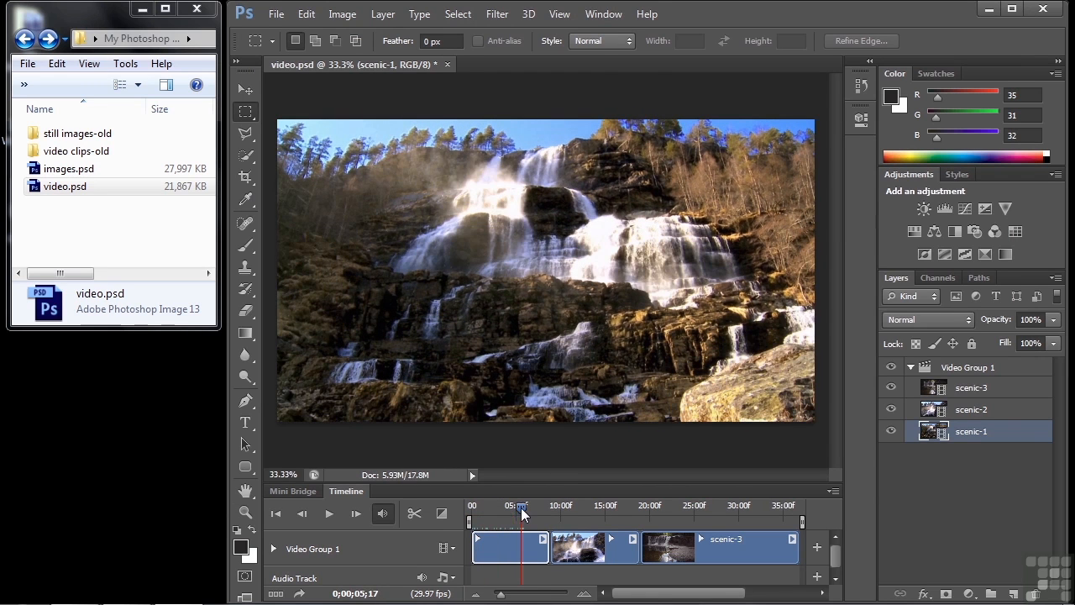